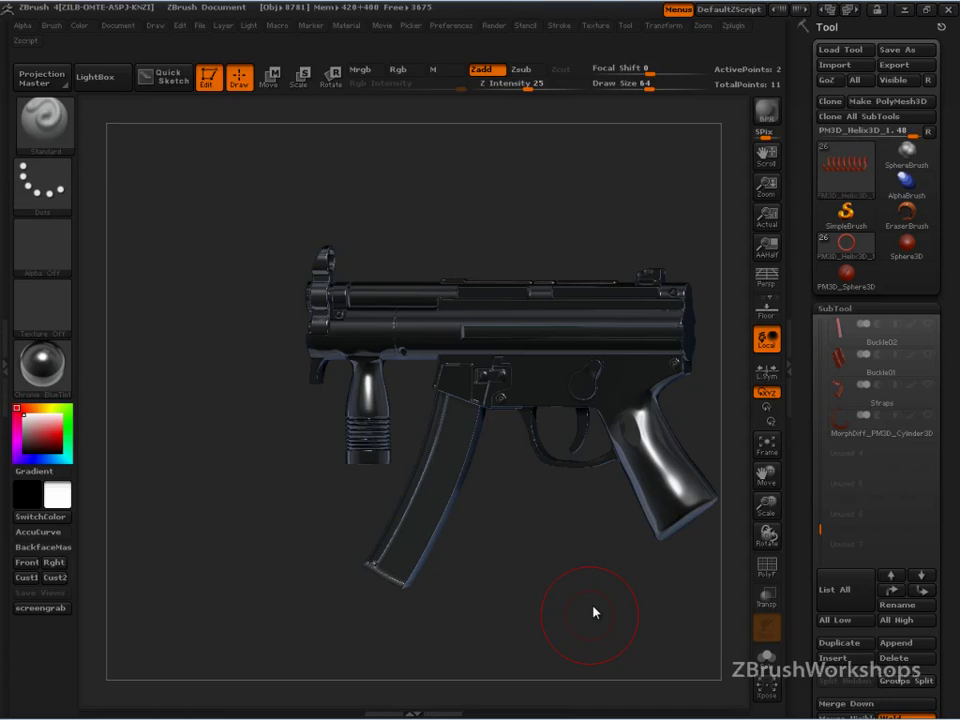
Step: Turn on perspective for the gun model and switch its material to MatCap Gray
{"action": "mouse_move", "coordinate": [593, 612]}
{"action": "left_mouse_down"}
{"action": "mouse_move", "coordinate": [591, 604]}
{"action": "mouse_move", "coordinate": [626, 600]}
{"action": "mouse_move", "coordinate": [568, 596]}
{"action": "mouse_move", "coordinate": [579, 616]}
{"action": "mouse_move", "coordinate": [630, 619]}
{"action": "mouse_move", "coordinate": [580, 609]}
{"action": "mouse_move", "coordinate": [596, 619]}
{"action": "mouse_move", "coordinate": [589, 613]}
{"action": "left_mouse_up"}
{"action": "left_click", "coordinate": [766, 278]}
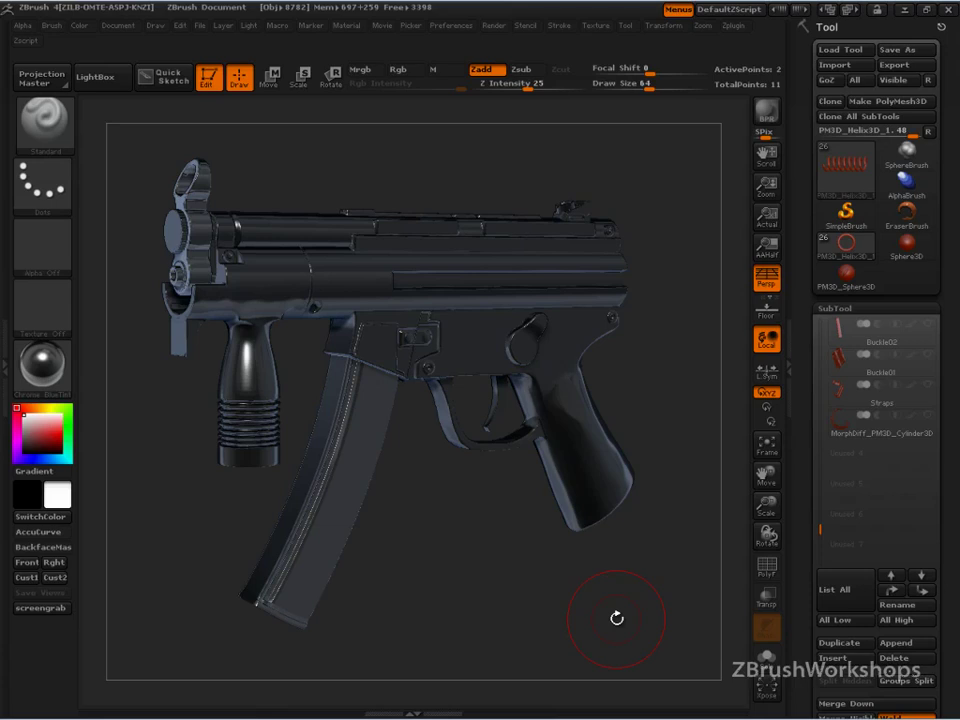
{"action": "left_click", "coordinate": [43, 366]}
{"action": "left_click", "coordinate": [607, 441]}
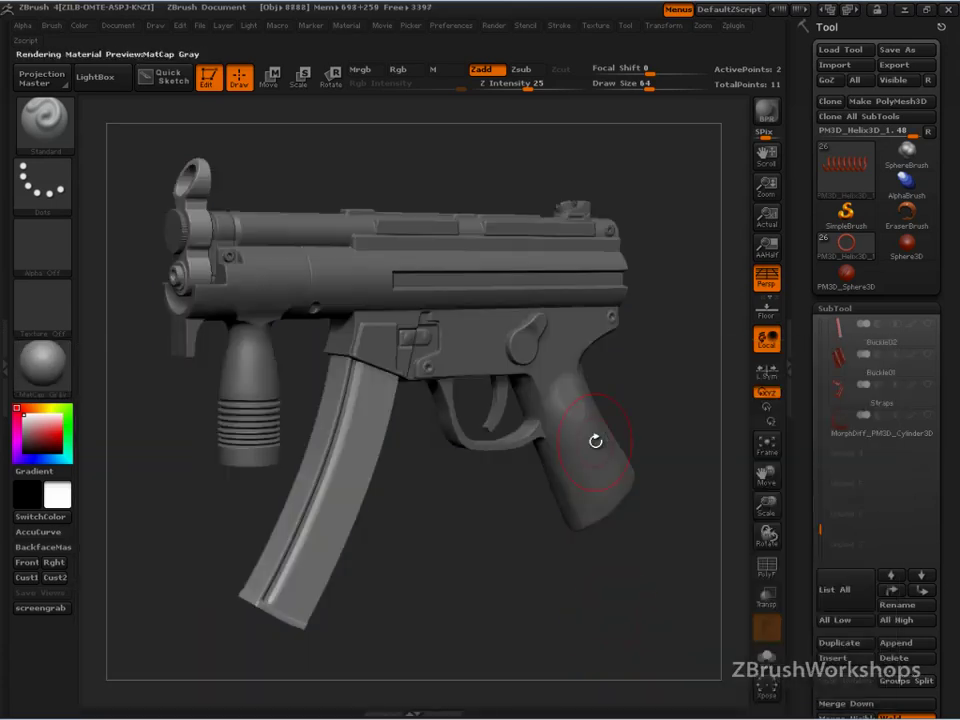
Step: Explode the gun's subtools with Xpose to inspect the separate parts and bring the Xpose Amount back to 0
{"action": "left_click_drag", "start_coordinate": [635, 570], "coordinate": [677, 617]}
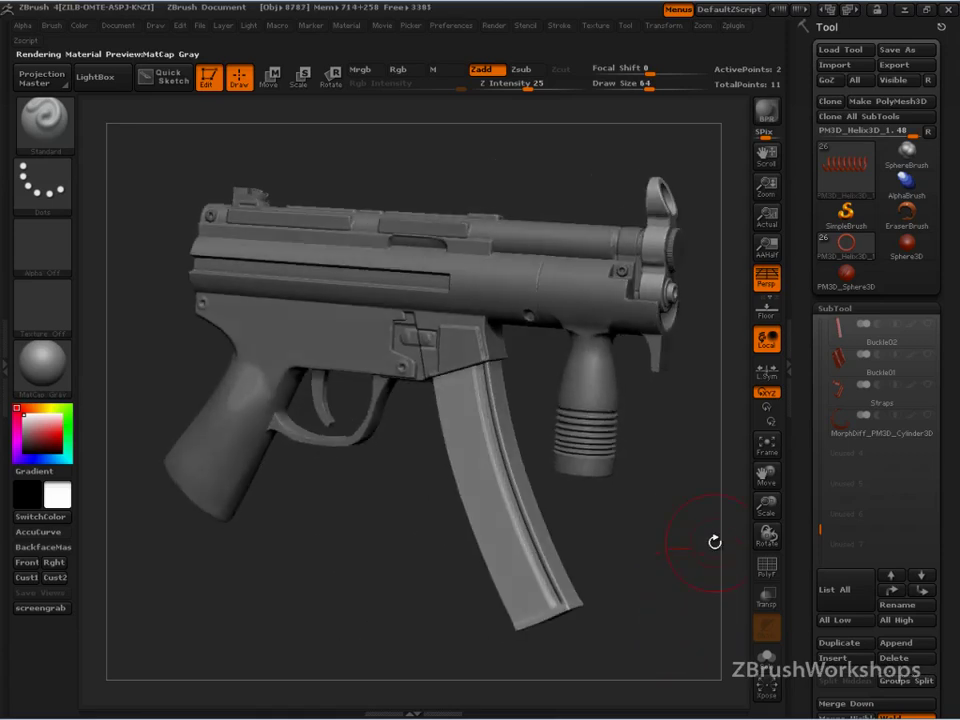
{"action": "left_click", "coordinate": [664, 26]}
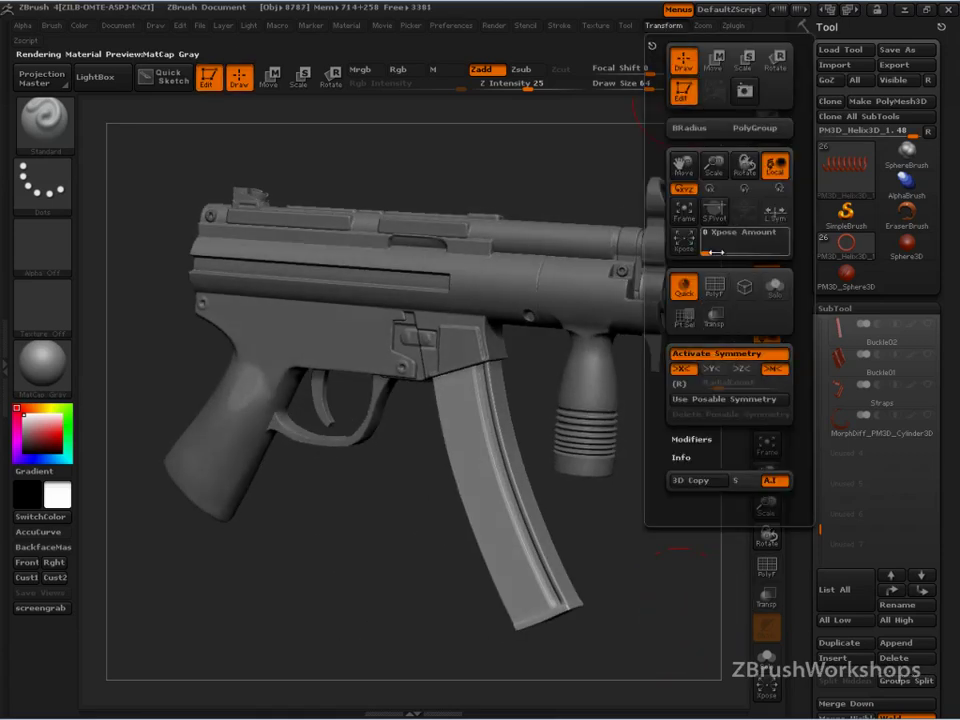
{"action": "left_click", "coordinate": [684, 240]}
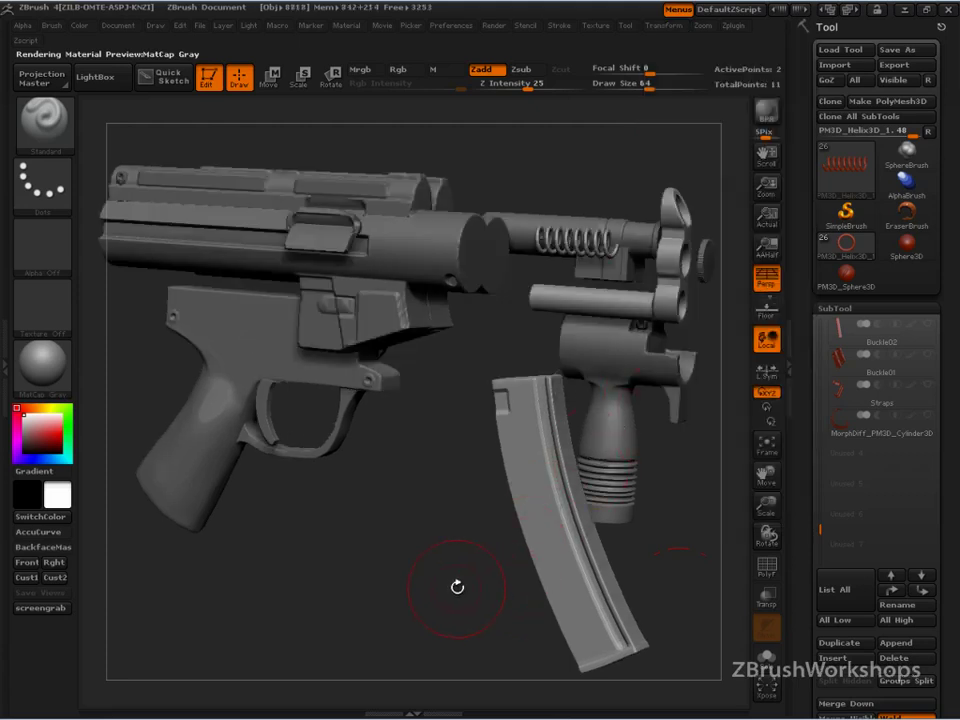
{"action": "left_click_drag", "start_coordinate": [442, 590], "coordinate": [684, 545]}
{"action": "left_click", "coordinate": [663, 25]}
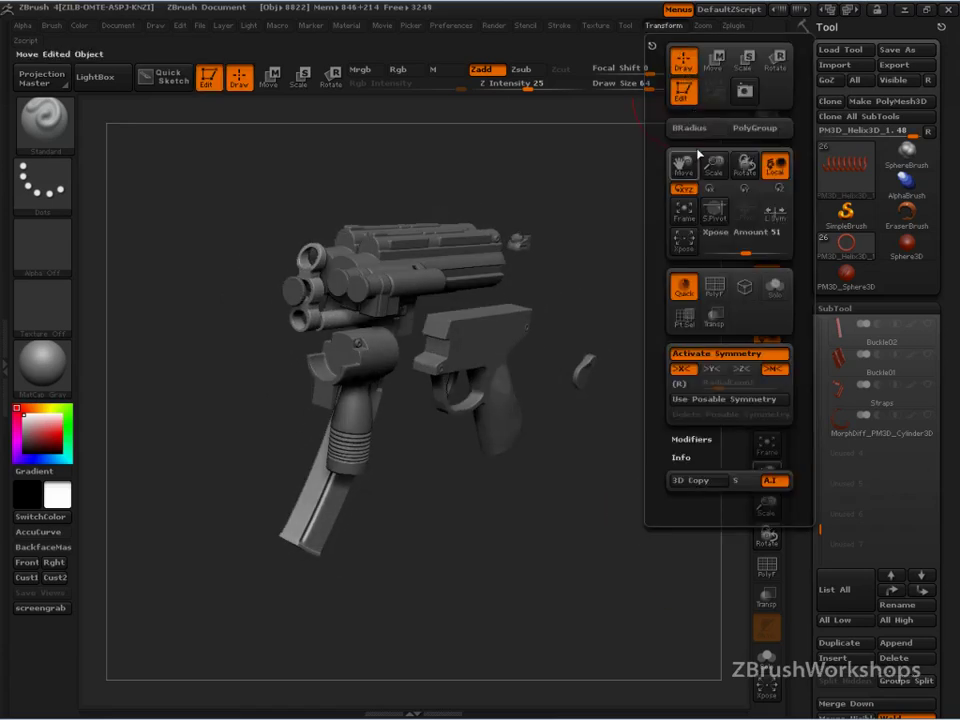
{"action": "left_click_drag", "start_coordinate": [741, 256], "coordinate": [698, 256]}
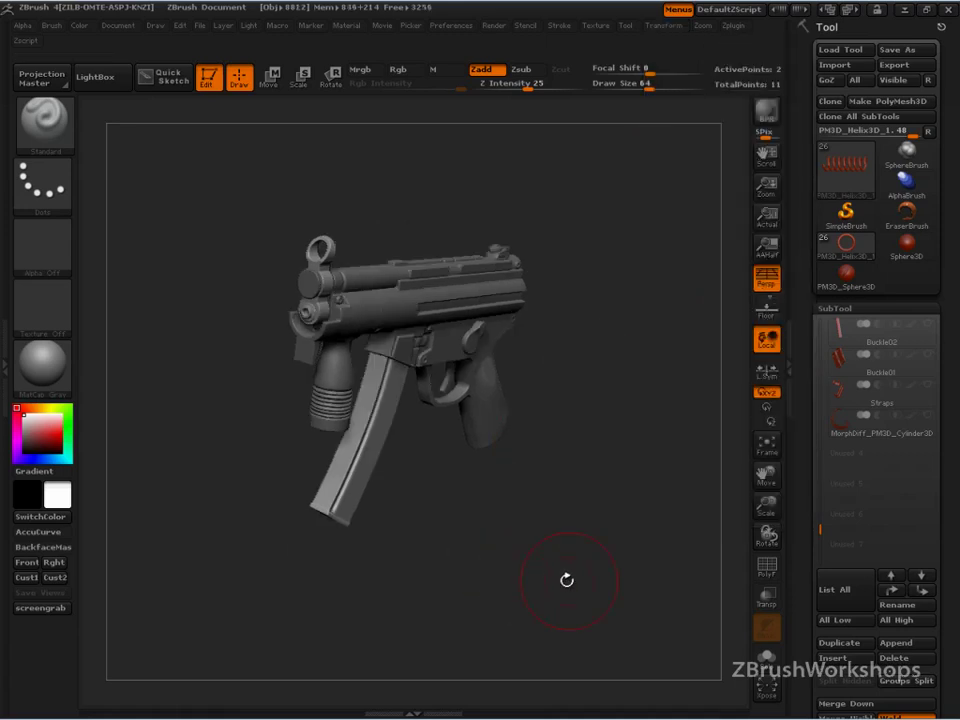
{"action": "left_click_drag", "start_coordinate": [574, 579], "coordinate": [548, 543]}
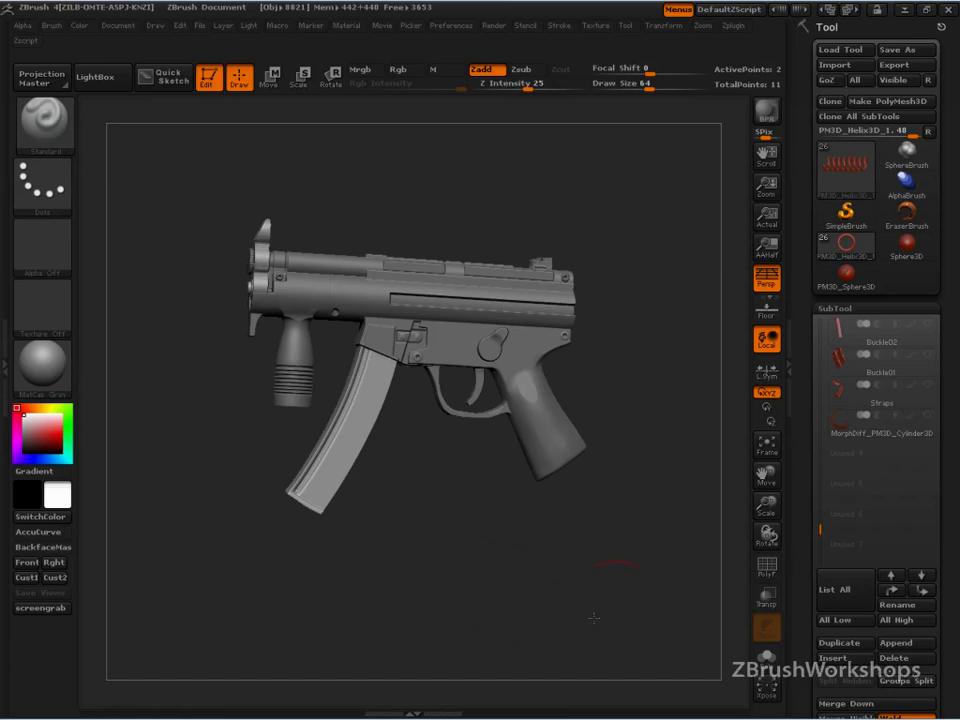
{"action": "left_click_drag", "start_coordinate": [565, 615], "coordinate": [606, 621]}
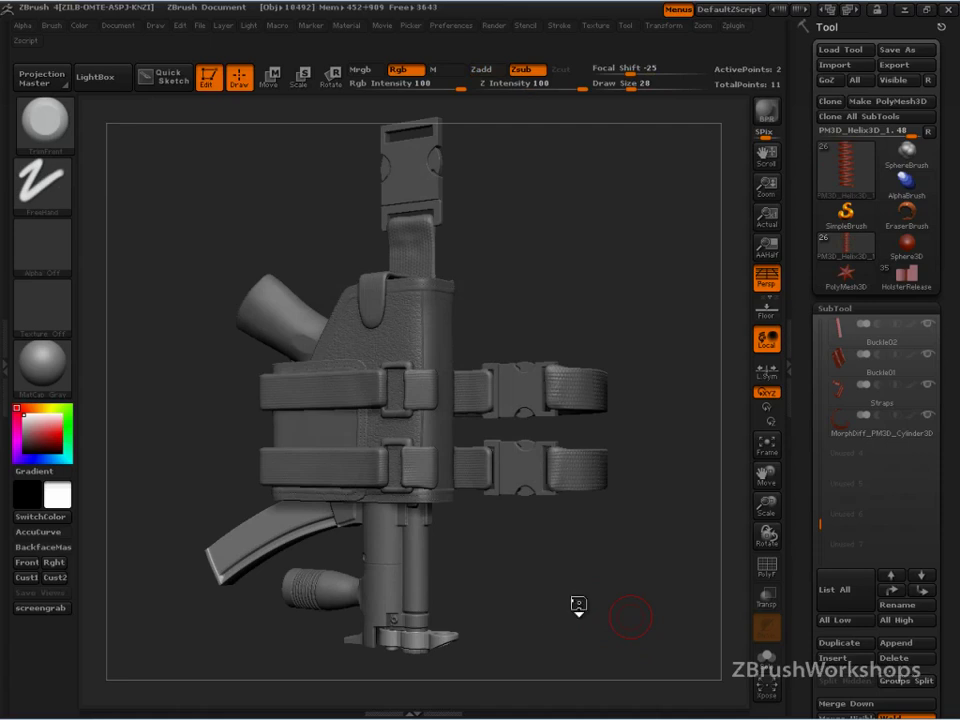
Step: Switch to the HolsterRelease tool and hide its TempLeg subtool to inspect the pistol holster and straps
{"action": "left_click_drag", "start_coordinate": [571, 609], "coordinate": [572, 608]}
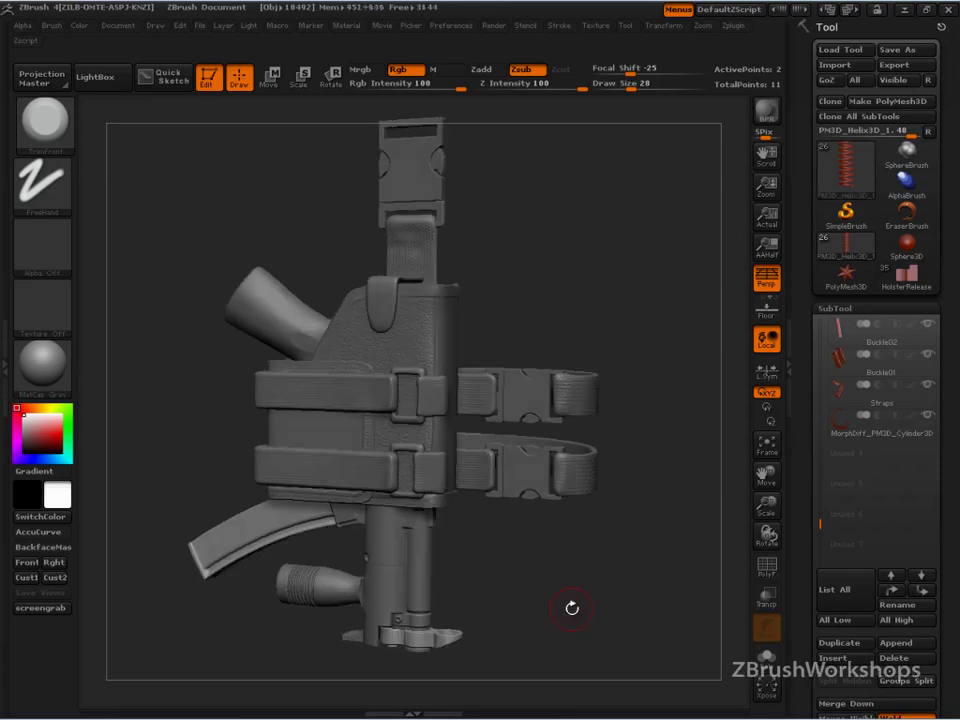
{"action": "left_click_drag", "start_coordinate": [572, 608], "coordinate": [650, 610]}
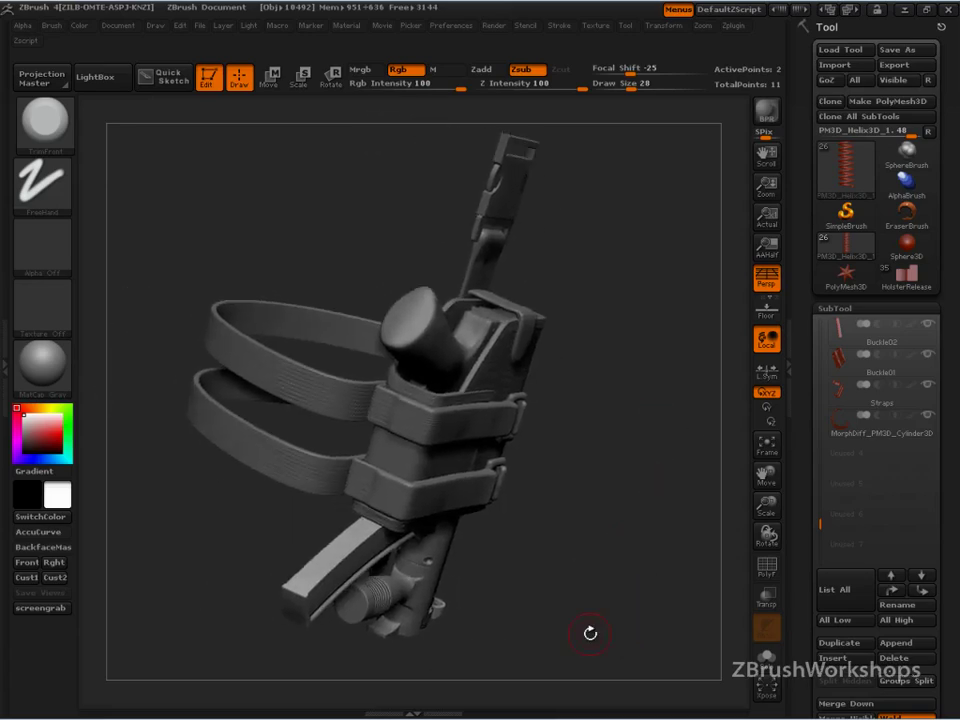
{"action": "left_click", "coordinate": [907, 283]}
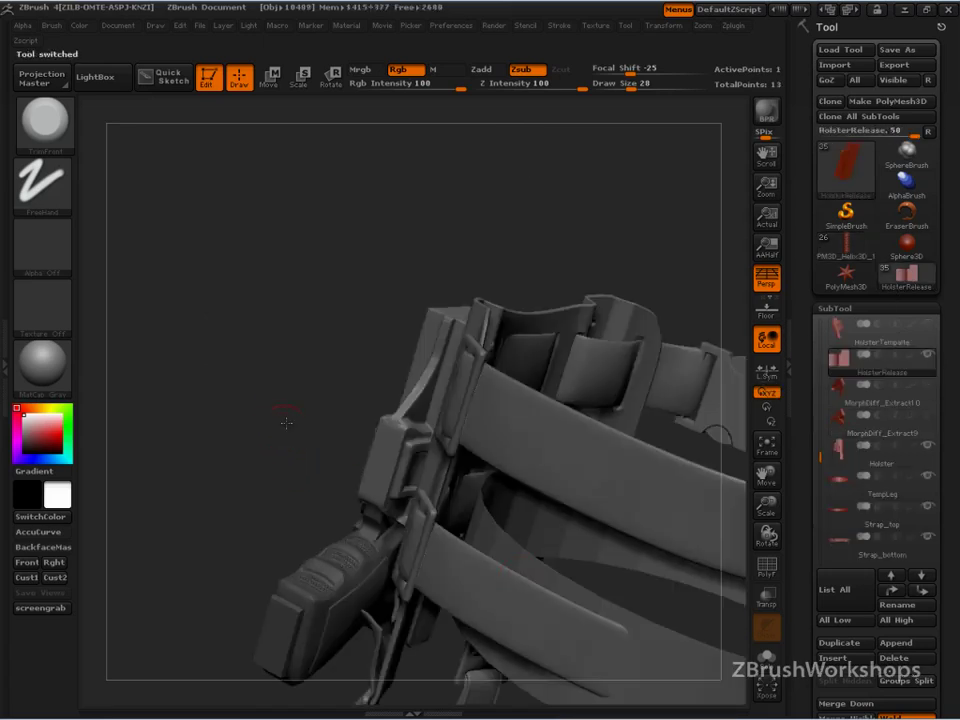
{"action": "left_click_drag", "start_coordinate": [283, 416], "coordinate": [221, 369], "text": "alt"}
{"action": "left_click_drag", "start_coordinate": [620, 344], "coordinate": [666, 613]}
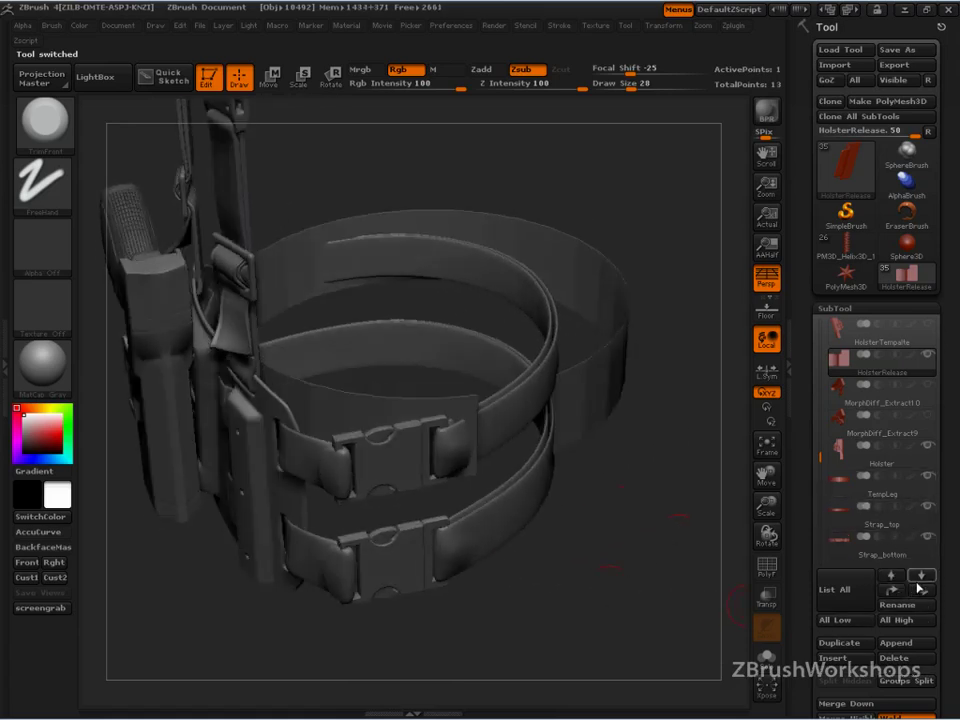
{"action": "left_click", "coordinate": [926, 478]}
{"action": "mouse_move", "coordinate": [632, 594]}
{"action": "left_mouse_down"}
{"action": "mouse_move", "coordinate": [666, 559]}
{"action": "mouse_move", "coordinate": [499, 596]}
{"action": "mouse_move", "coordinate": [609, 602]}
{"action": "mouse_move", "coordinate": [621, 634]}
{"action": "mouse_move", "coordinate": [568, 630]}
{"action": "mouse_move", "coordinate": [620, 630]}
{"action": "mouse_move", "coordinate": [575, 600]}
{"action": "mouse_move", "coordinate": [643, 639]}
{"action": "mouse_move", "coordinate": [553, 656]}
{"action": "mouse_move", "coordinate": [632, 639]}
{"action": "mouse_move", "coordinate": [605, 641]}
{"action": "left_mouse_up"}
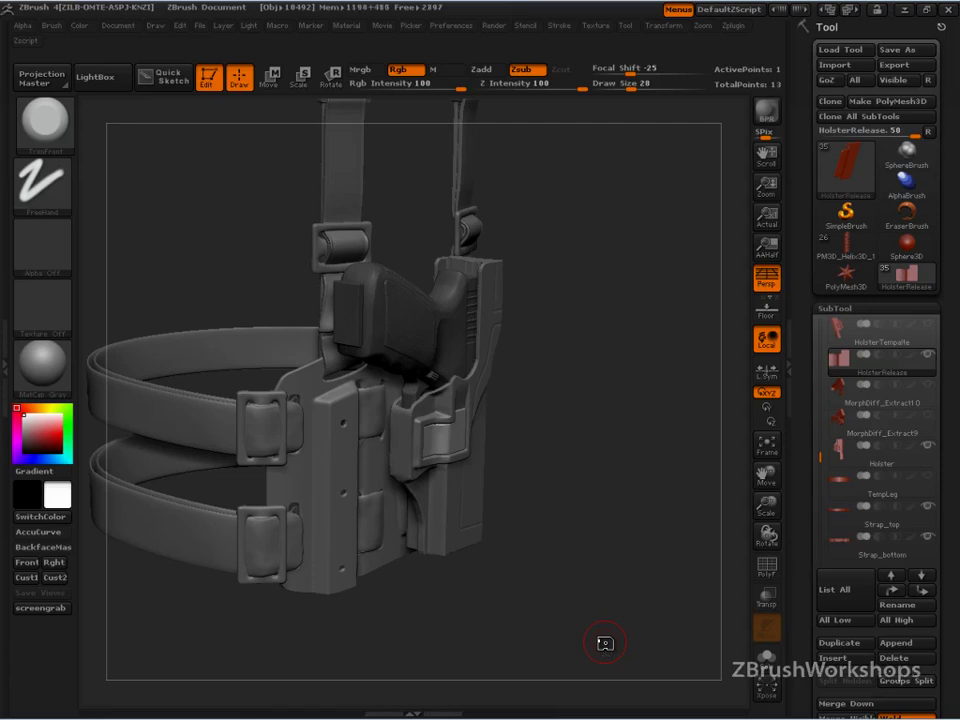
{"action": "left_click_drag", "start_coordinate": [574, 602], "coordinate": [589, 639]}
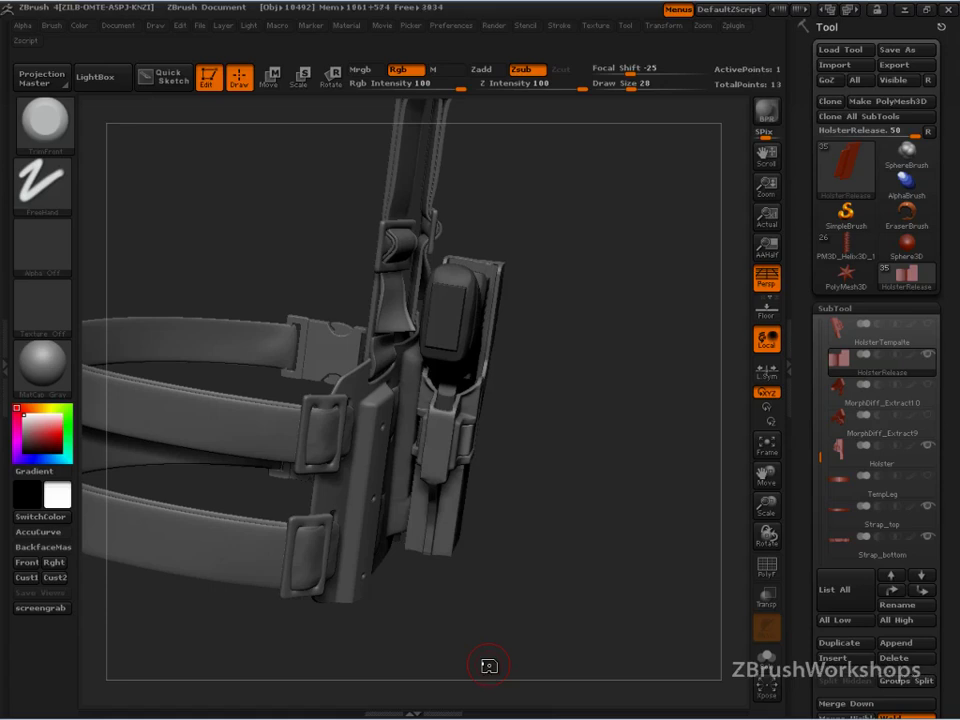
{"action": "left_click_drag", "start_coordinate": [489, 669], "coordinate": [616, 600]}
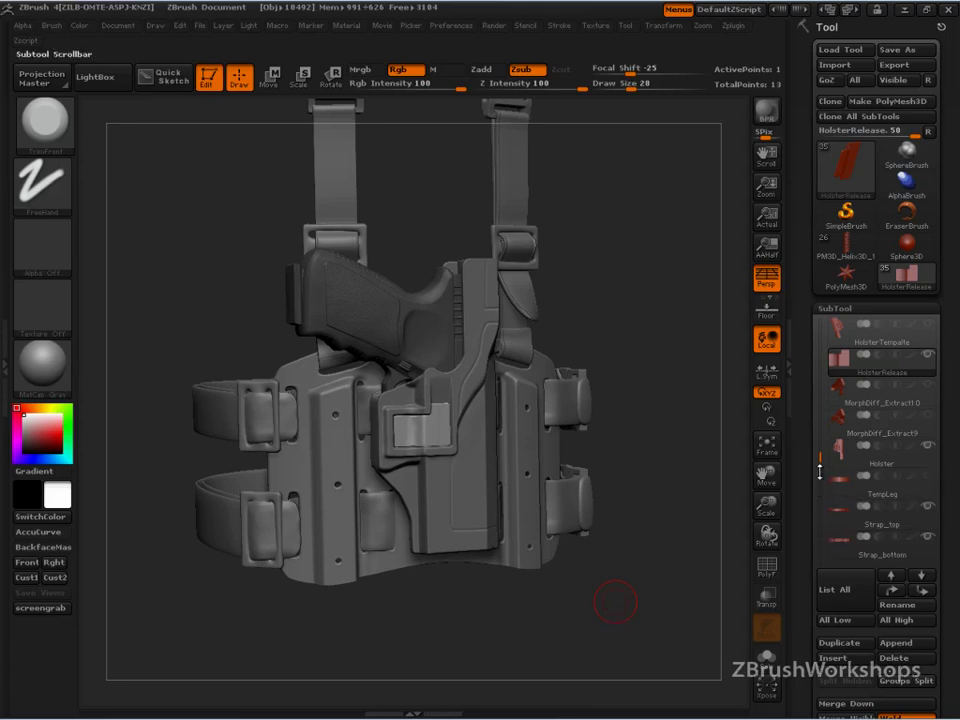
Step: Select the PlatformTemplate subtool and isolate it in Solo mode
{"action": "left_click_drag", "start_coordinate": [821, 456], "coordinate": [820, 410]}
{"action": "left_click", "coordinate": [834, 433]}
{"action": "left_click_drag", "start_coordinate": [660, 562], "coordinate": [737, 587]}
{"action": "left_click", "coordinate": [766, 658]}
{"action": "left_click_drag", "start_coordinate": [690, 635], "coordinate": [645, 630]}
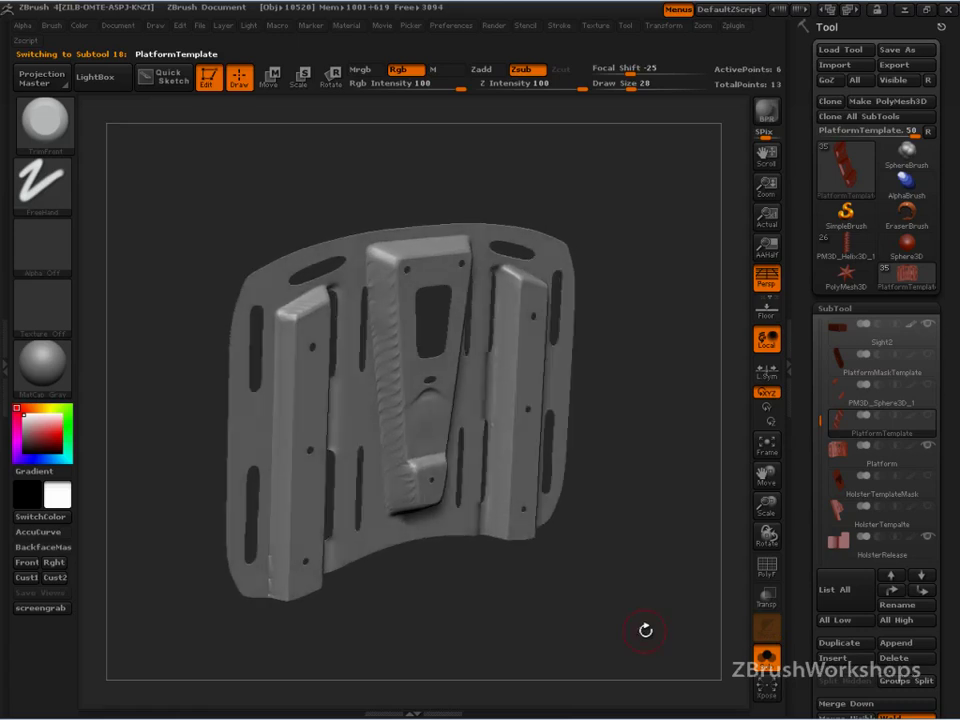
Step: Select the PlatformMaskTemplate subtool and examine its mask of slots and holes with the polyframe shown
{"action": "left_click", "coordinate": [845, 365]}
{"action": "left_click_drag", "start_coordinate": [674, 540], "coordinate": [661, 644]}
{"action": "key", "text": "shift+f"}
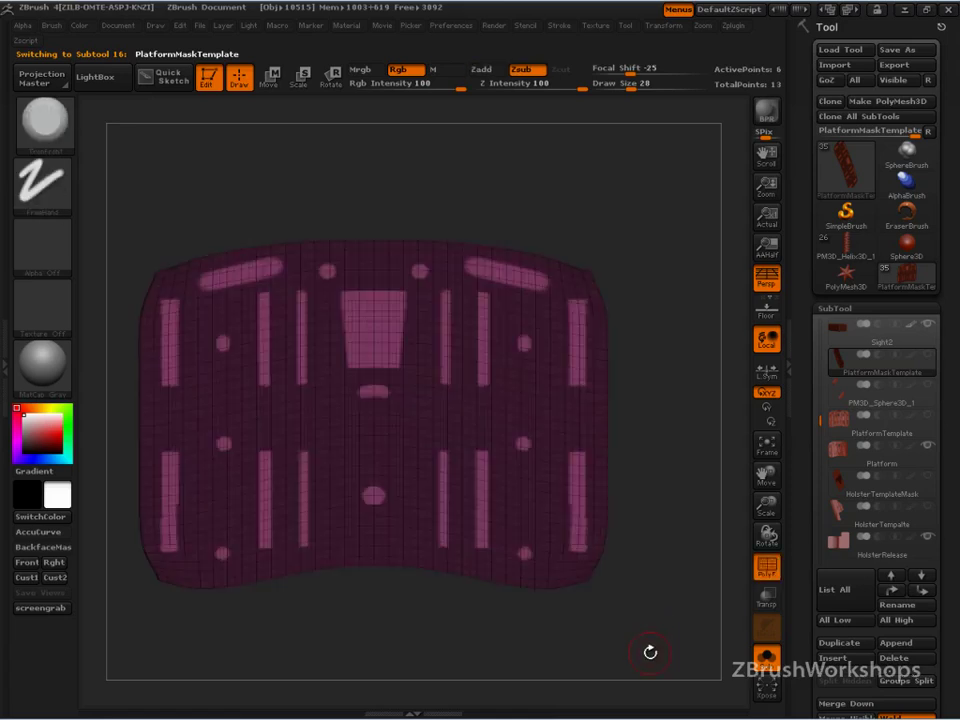
{"action": "key", "text": "shift+f"}
{"action": "key", "text": "shift+f"}
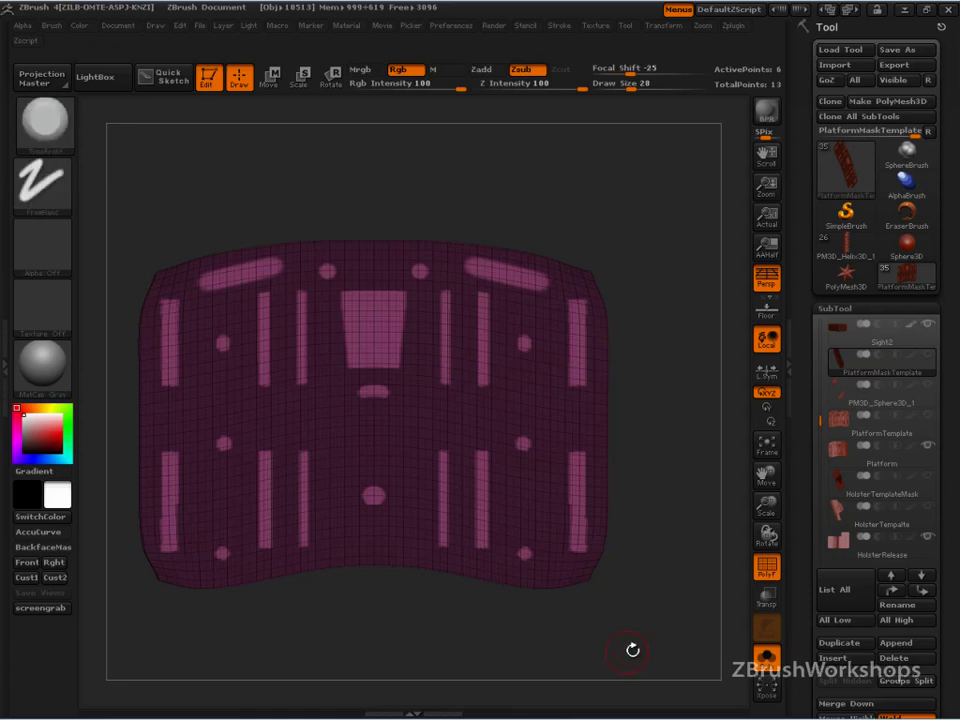
{"action": "mouse_move", "coordinate": [617, 649]}
{"action": "left_mouse_down"}
{"action": "mouse_move", "coordinate": [611, 662]}
{"action": "mouse_move", "coordinate": [634, 667]}
{"action": "mouse_move", "coordinate": [630, 640]}
{"action": "left_mouse_up"}
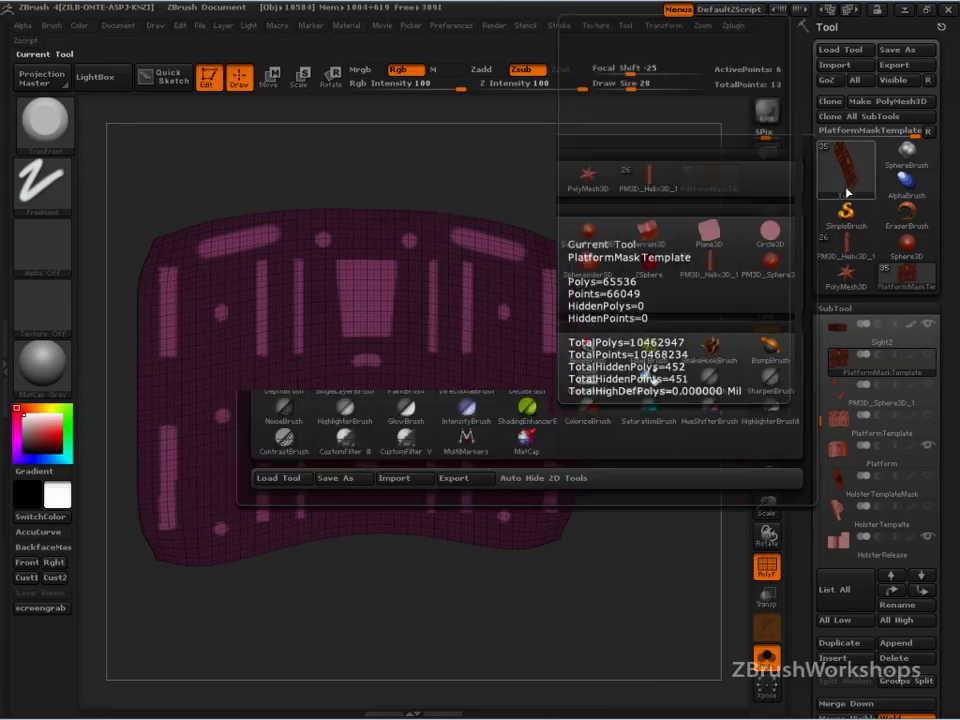
Step: Switch to the Plane3D primitive and convert it to a PolyMesh3D, viewed face-on
{"action": "left_click", "coordinate": [853, 184]}
{"action": "left_click", "coordinate": [707, 229]}
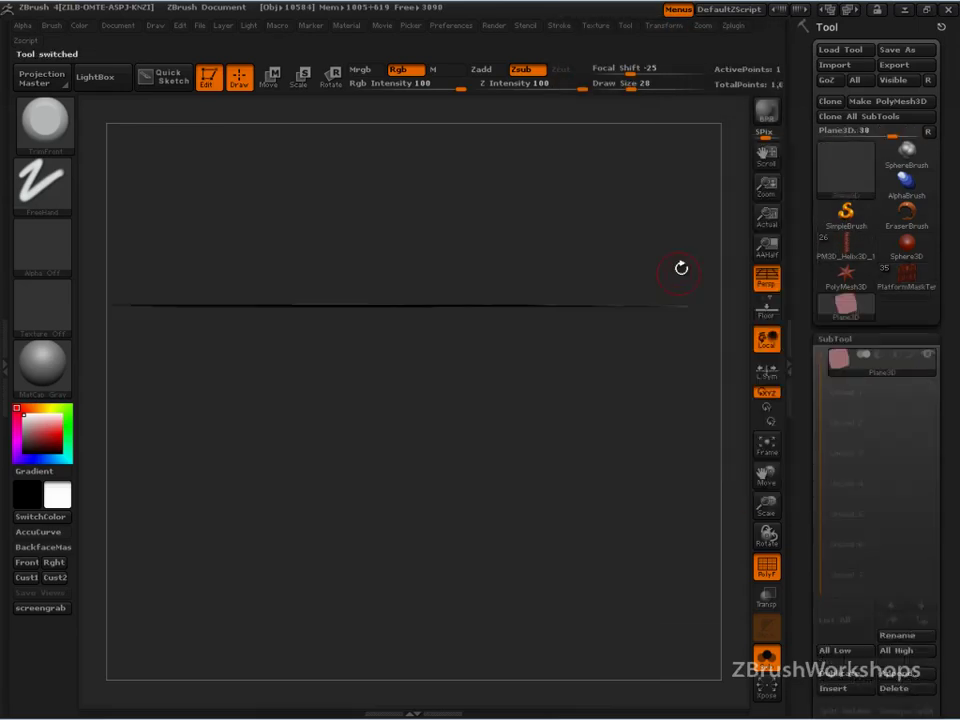
{"action": "left_click_drag", "start_coordinate": [600, 531], "coordinate": [666, 482]}
{"action": "left_click", "coordinate": [880, 101]}
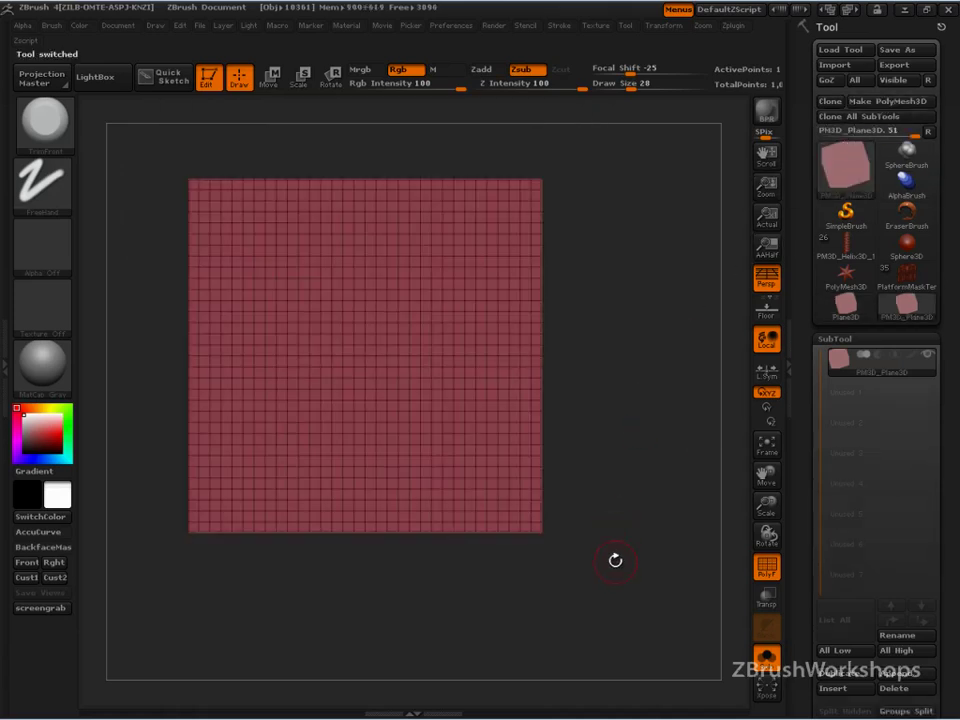
{"action": "left_click_drag", "start_coordinate": [615, 559], "coordinate": [636, 561], "text": "alt"}
Step: Reshape the square plane into a wider rectangle with the Transpose line and return to Draw mode
{"action": "left_click", "coordinate": [270, 78]}
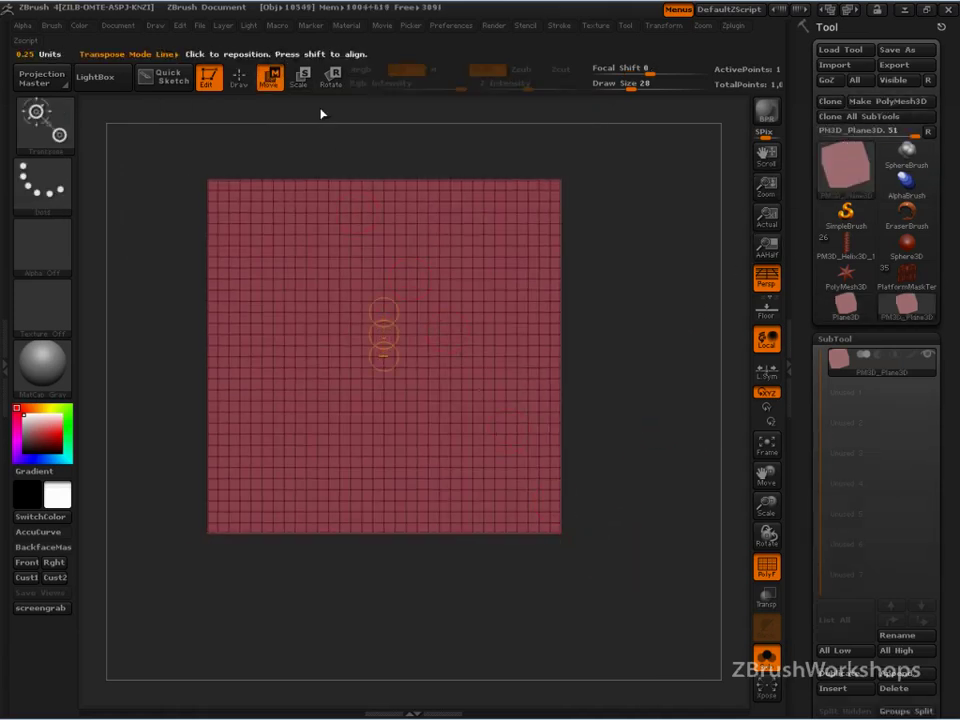
{"action": "mouse_move", "coordinate": [384, 312]}
{"action": "left_mouse_down"}
{"action": "mouse_move", "coordinate": [386, 326]}
{"action": "mouse_move", "coordinate": [384, 309]}
{"action": "left_mouse_up"}
{"action": "left_click_drag", "start_coordinate": [600, 377], "coordinate": [638, 431], "text": "alt"}
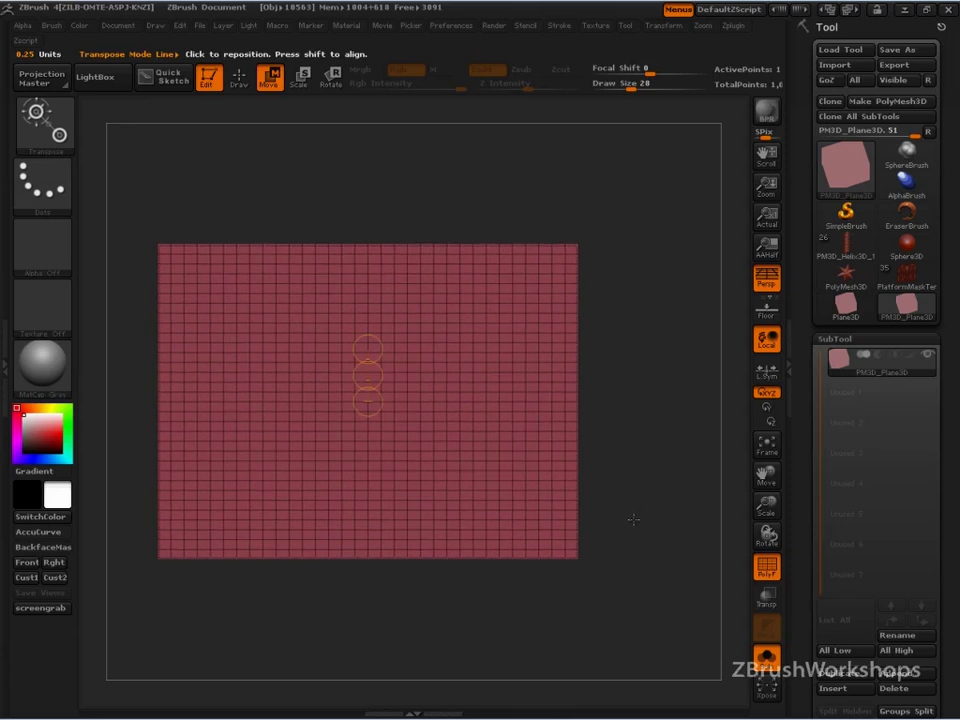
{"action": "key", "text": "q"}
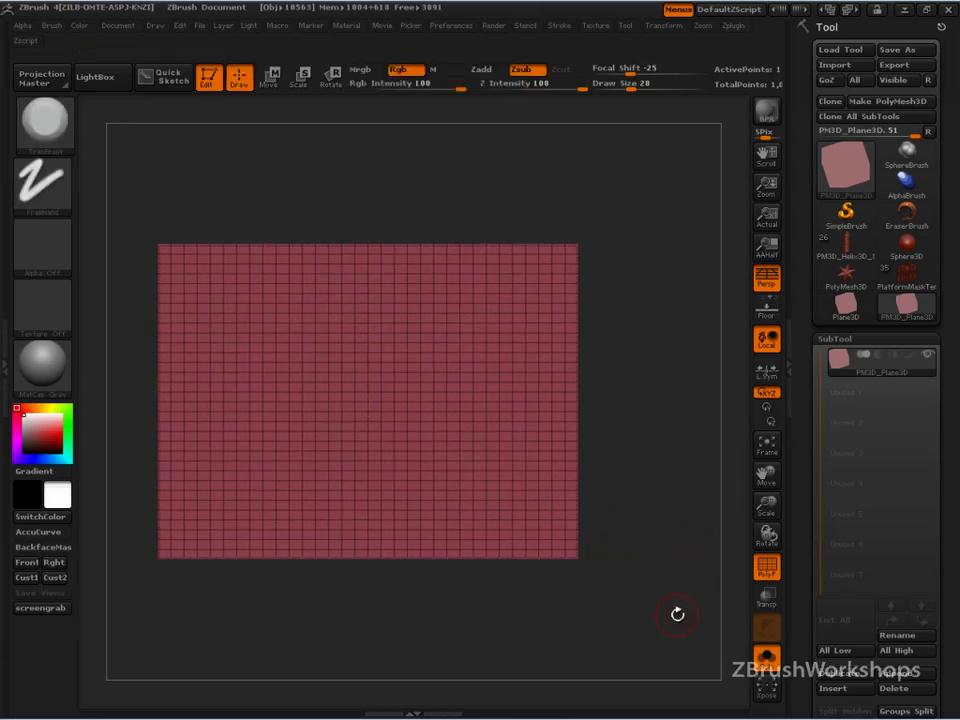
Step: Hide the plane's polyframe and subdivide the mesh once
{"action": "key", "text": "shift"}
{"action": "key", "text": "shift+f"}
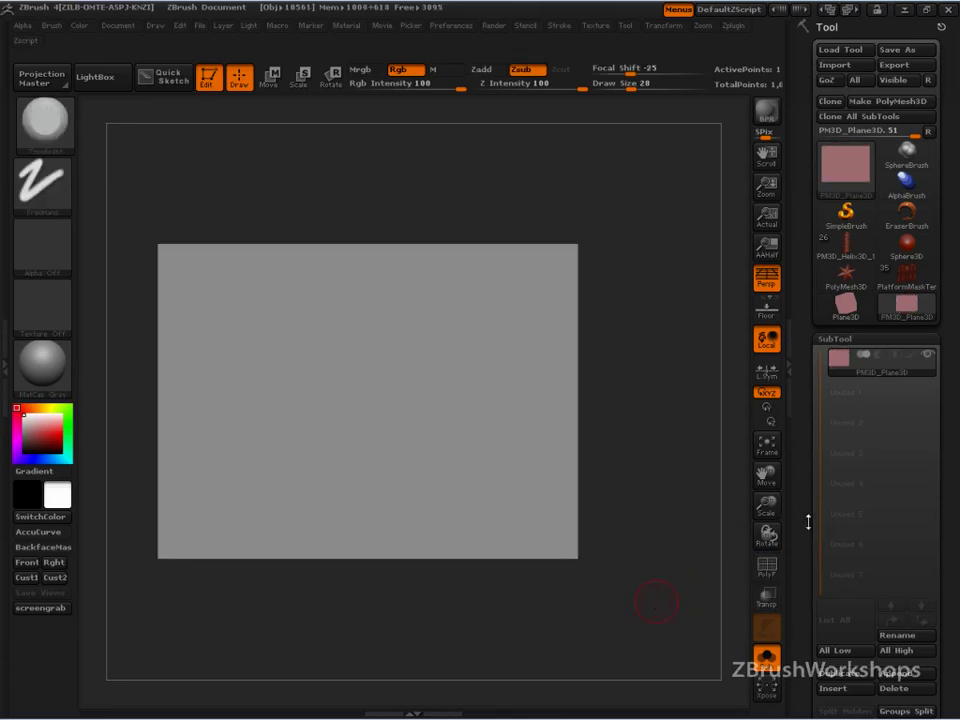
{"action": "left_click_drag", "start_coordinate": [806, 523], "coordinate": [823, 383]}
{"action": "mouse_move", "coordinate": [841, 230]}
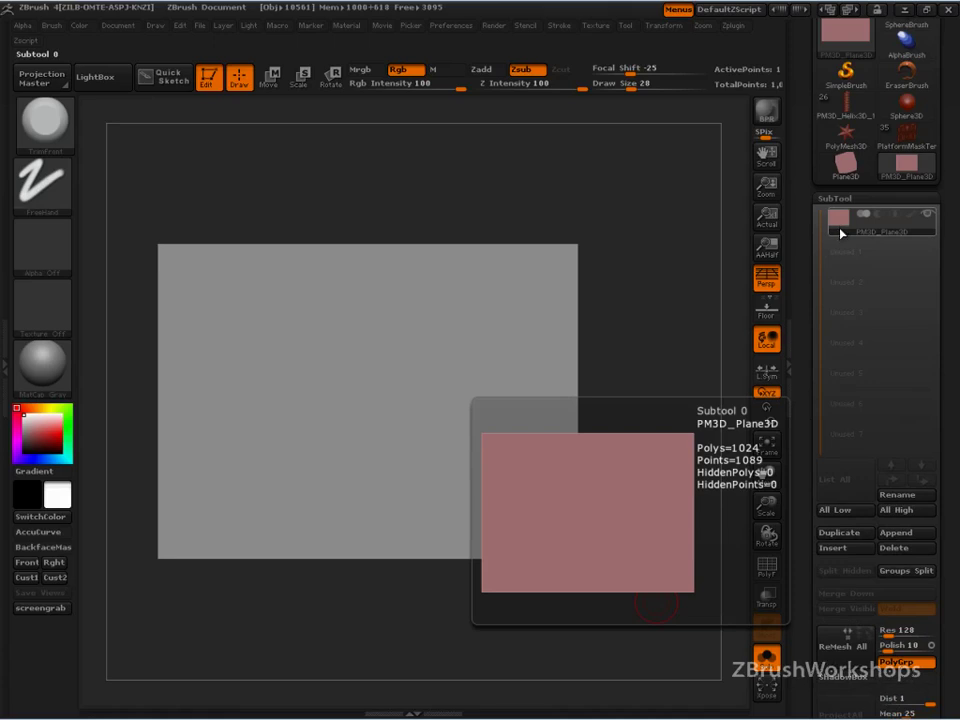
{"action": "key", "text": "ctrl+d"}
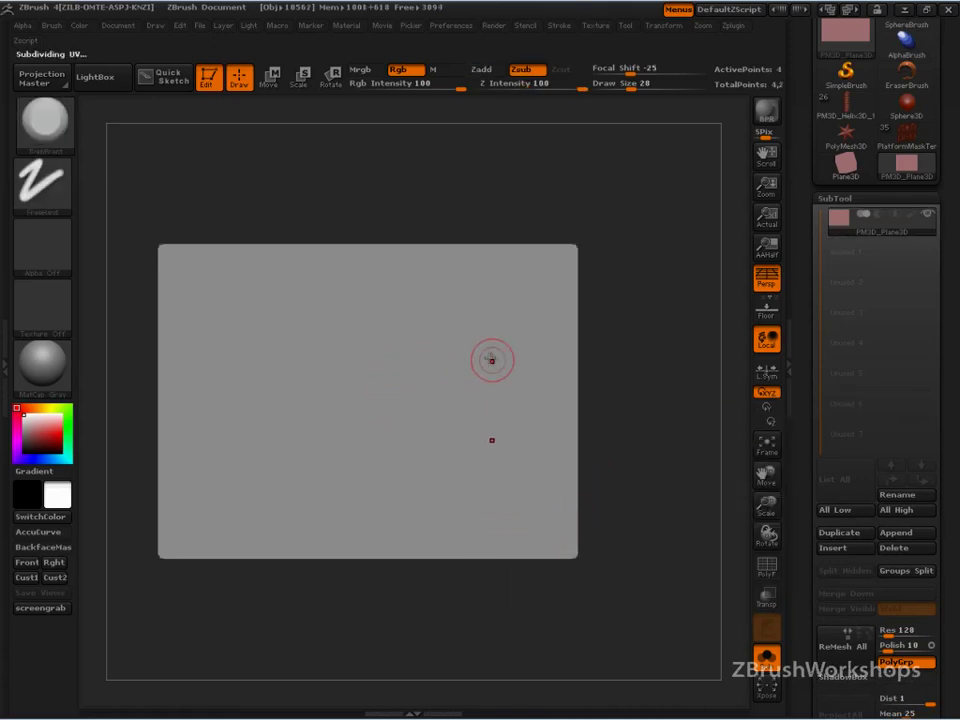
Step: Set symmetry to the Z axis only and mask a large centred rectangle that leaves a border around the plane
{"action": "left_click", "coordinate": [664, 25]}
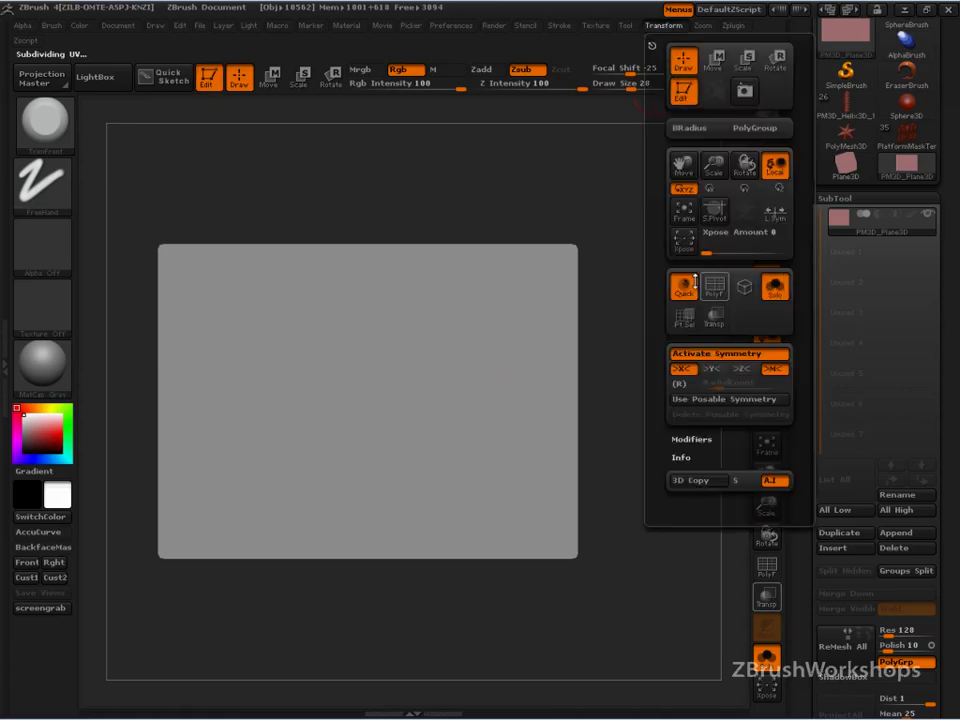
{"action": "left_click", "coordinate": [741, 369]}
{"action": "left_click", "coordinate": [681, 369]}
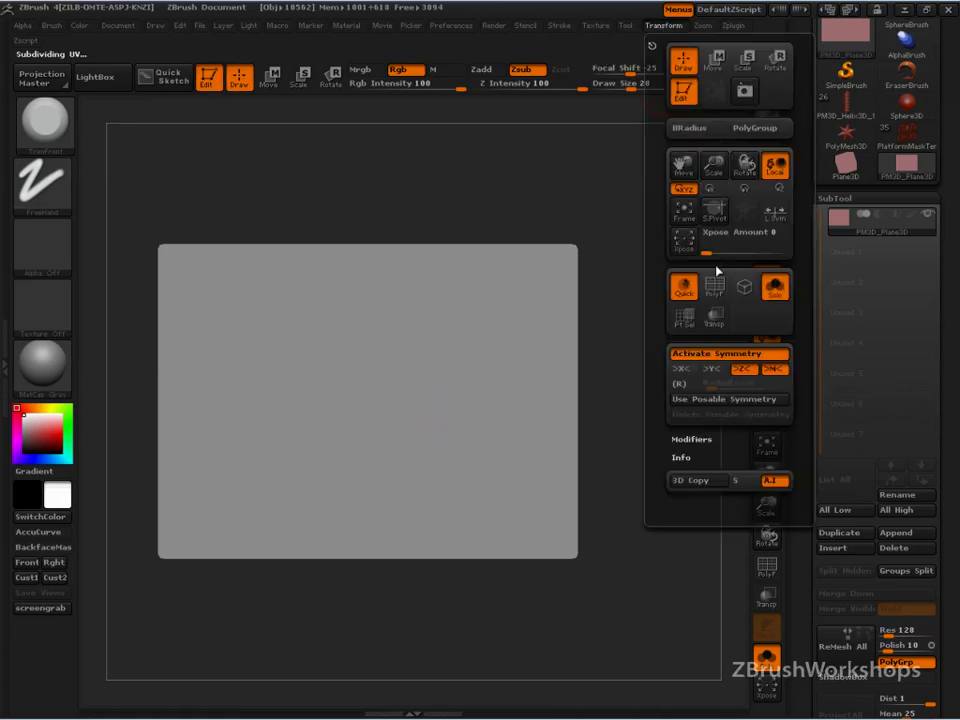
{"action": "key", "text": "s"}
{"action": "mouse_move", "coordinate": [358, 338]}
{"action": "left_mouse_down", "text": "ctrl"}
{"action": "mouse_move", "coordinate": [360, 444]}
{"action": "mouse_move", "coordinate": [444, 461]}
{"action": "mouse_move", "coordinate": [444, 426]}
{"action": "mouse_move", "coordinate": [513, 533]}
{"action": "mouse_move", "coordinate": [546, 536]}
{"action": "left_mouse_up", "text": "ctrl"}
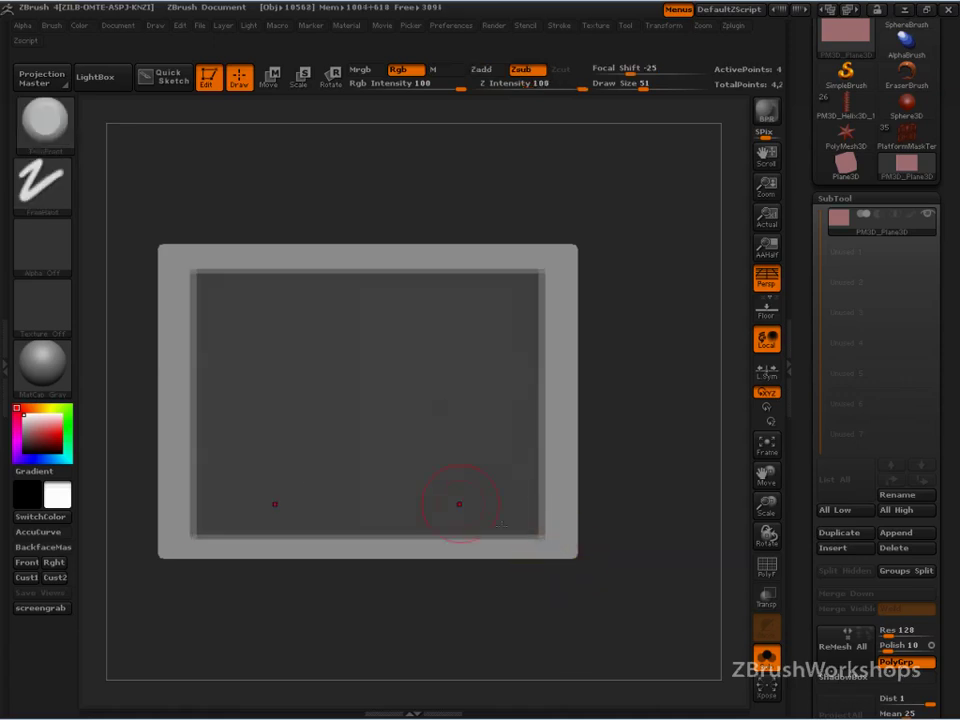
Step: Choose the MaskPen brush and erase the mask at the rectangle's corners to bevel them symmetrically
{"action": "left_click", "coordinate": [42, 120], "text": "ctrl"}
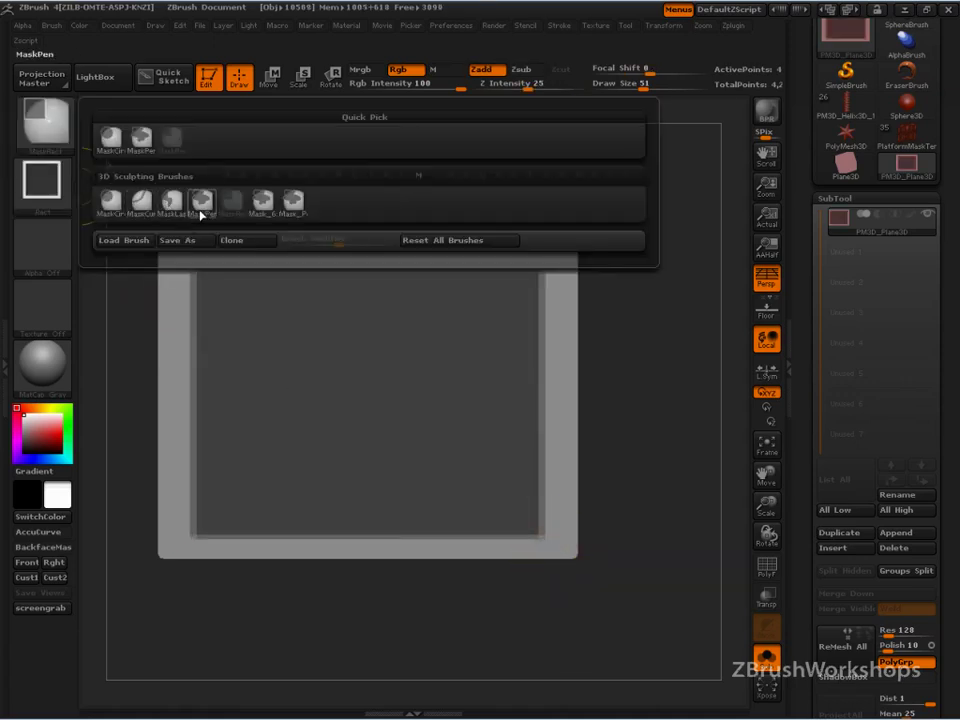
{"action": "left_click", "coordinate": [203, 214]}
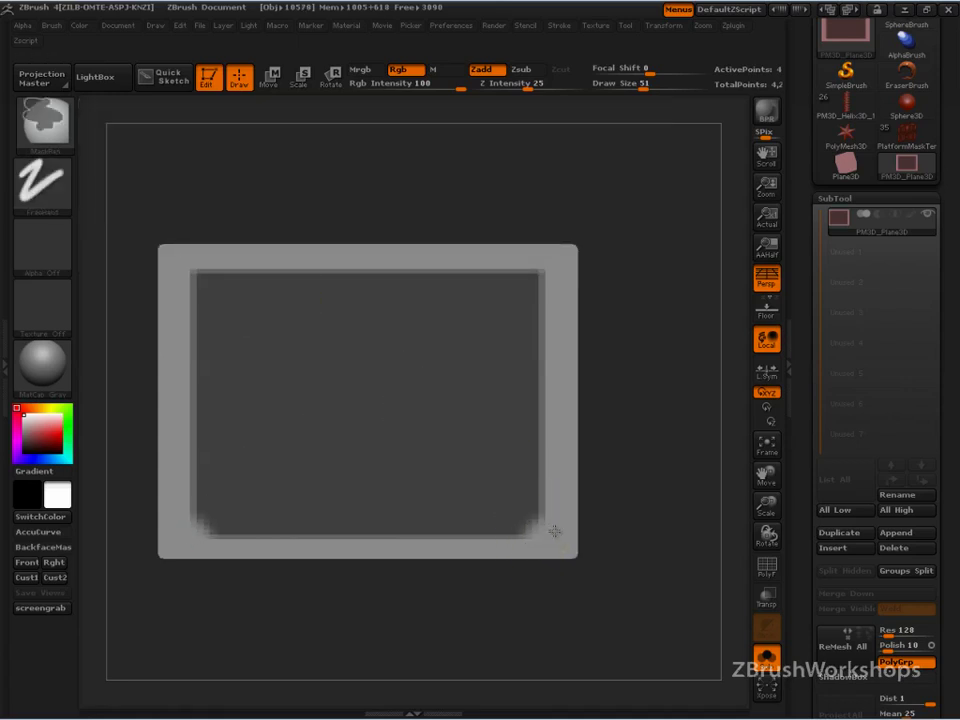
{"action": "left_click_drag", "start_coordinate": [558, 530], "coordinate": [550, 522], "text": "ctrl+alt"}
{"action": "left_click_drag", "start_coordinate": [550, 267], "coordinate": [530, 270], "text": "ctrl+alt"}
Step: Reduce the draw size to 16 and use MaskRect to cut mirrored upper and lower pairs of narrow vertical slots in the mask
{"action": "key", "text": "s"}
{"action": "left_click_drag", "start_coordinate": [516, 504], "coordinate": [494, 504]}
{"action": "key", "text": "b"}
{"action": "left_click", "coordinate": [232, 205]}
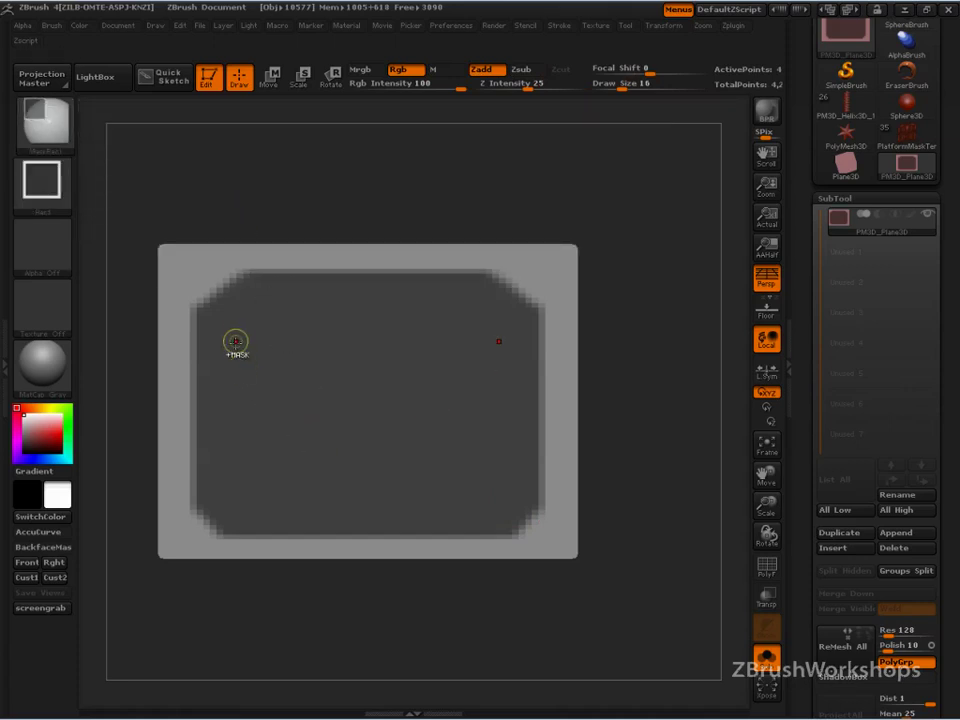
{"action": "left_click_drag", "start_coordinate": [236, 343], "coordinate": [234, 500], "text": "ctrl"}
{"action": "mouse_move", "coordinate": [275, 320]}
{"action": "left_mouse_down", "text": "ctrl"}
{"action": "mouse_move", "coordinate": [285, 396]}
{"action": "mouse_move", "coordinate": [276, 386]}
{"action": "mouse_move", "coordinate": [278, 505]}
{"action": "left_mouse_up", "text": "ctrl"}
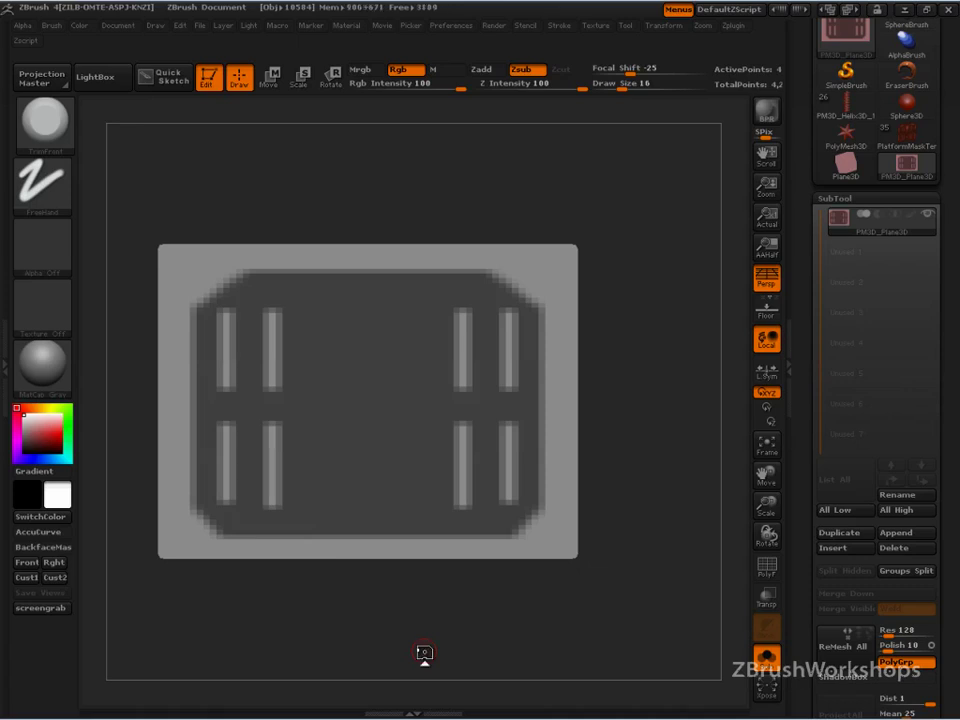
Step: Switch to the PlatformMaskTemplate tool, compare it with the masked plane, and turn the template to face forward
{"action": "left_click", "coordinate": [893, 139]}
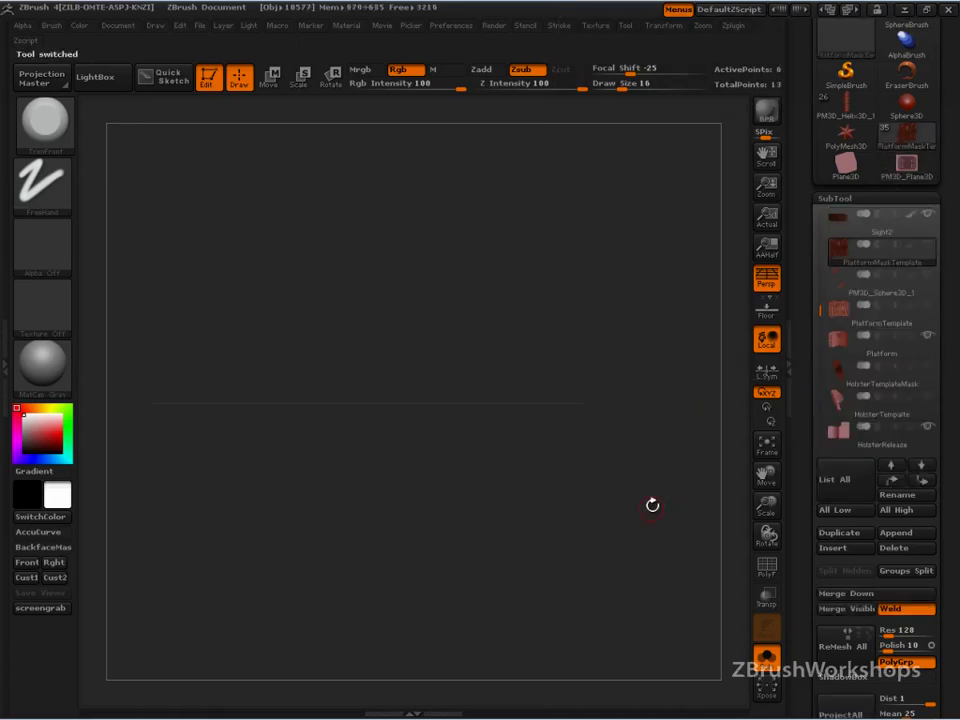
{"action": "left_click_drag", "start_coordinate": [661, 629], "coordinate": [671, 584]}
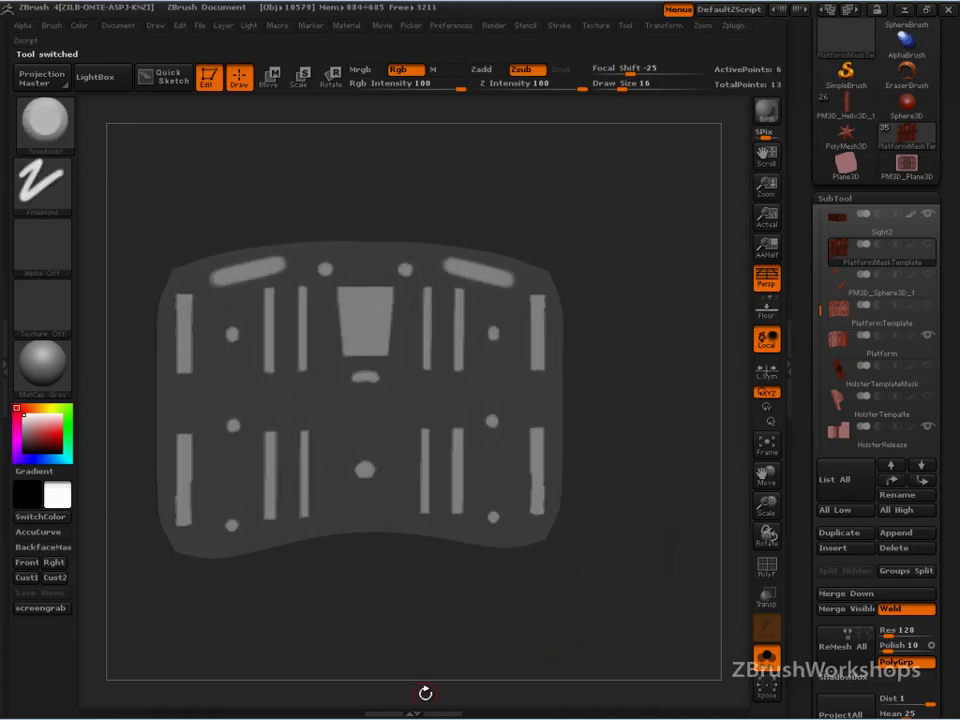
{"action": "left_click", "coordinate": [905, 169]}
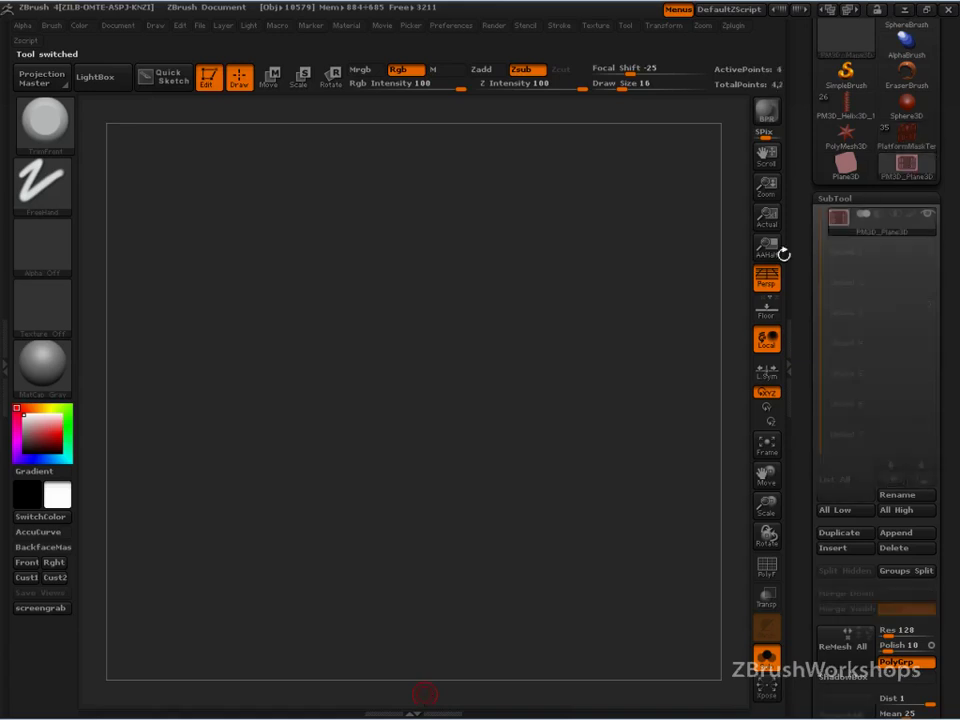
{"action": "left_click_drag", "start_coordinate": [613, 472], "coordinate": [666, 446]}
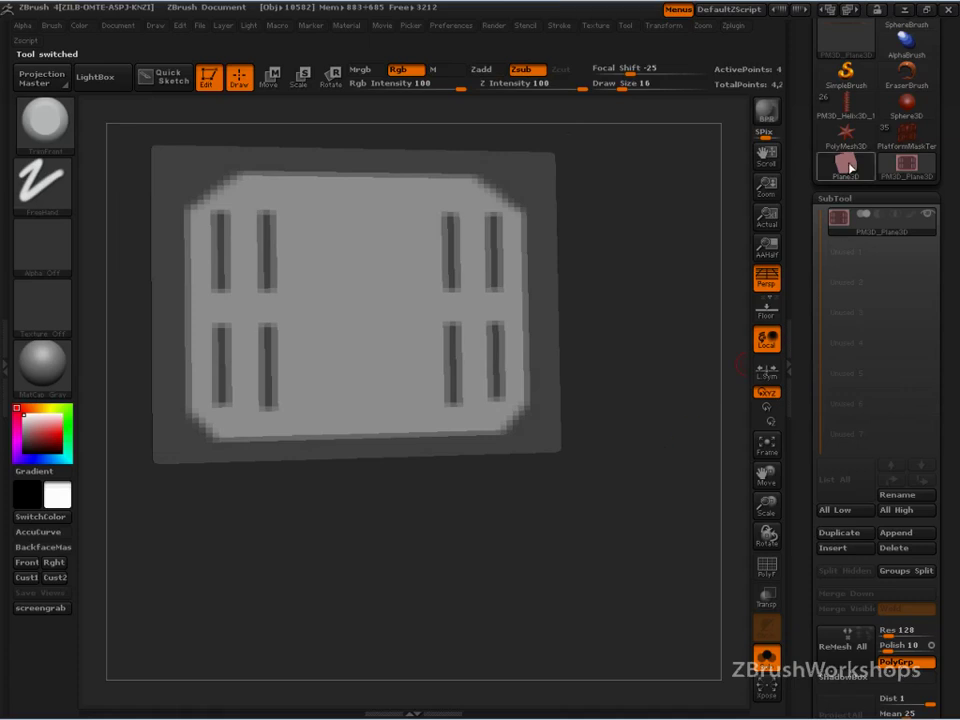
{"action": "left_click", "coordinate": [906, 136]}
{"action": "left_click_drag", "start_coordinate": [641, 316], "coordinate": [667, 603]}
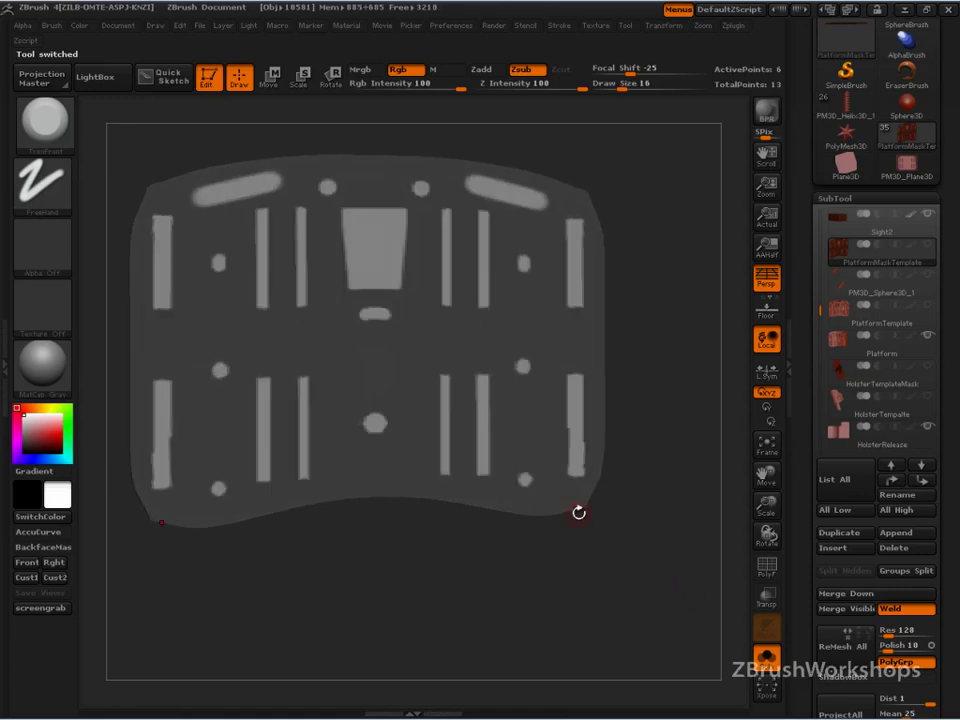
Step: Extract the masked platform template with a thickness of 0 and select the extracted subtool
{"action": "scroll", "coordinate": [800, 605], "scroll_direction": "down", "scroll_amount": 3}
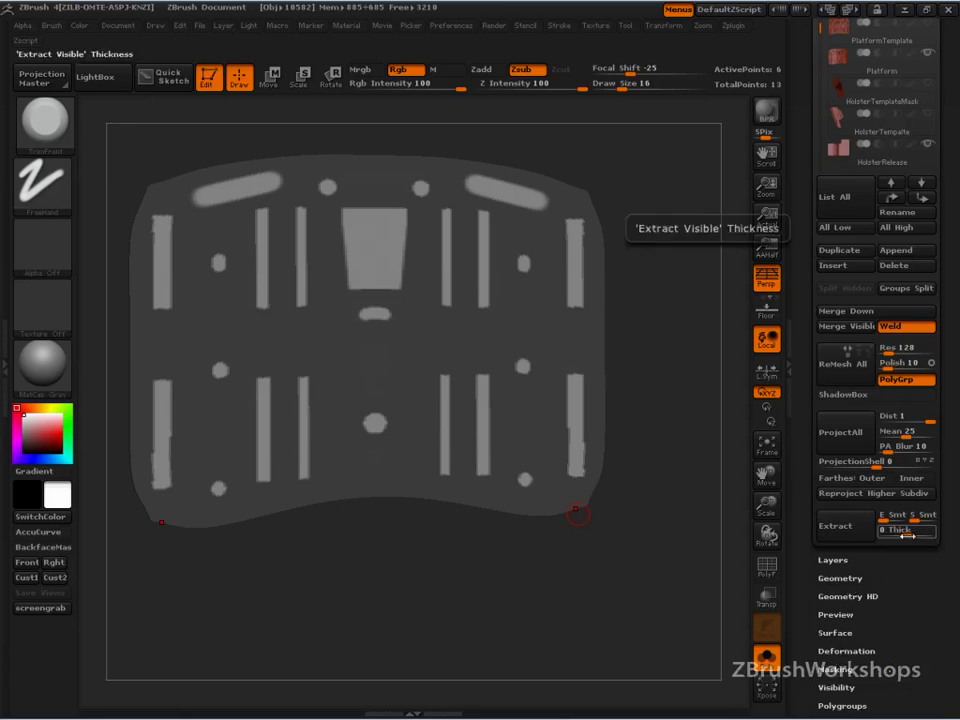
{"action": "left_click", "coordinate": [816, 526]}
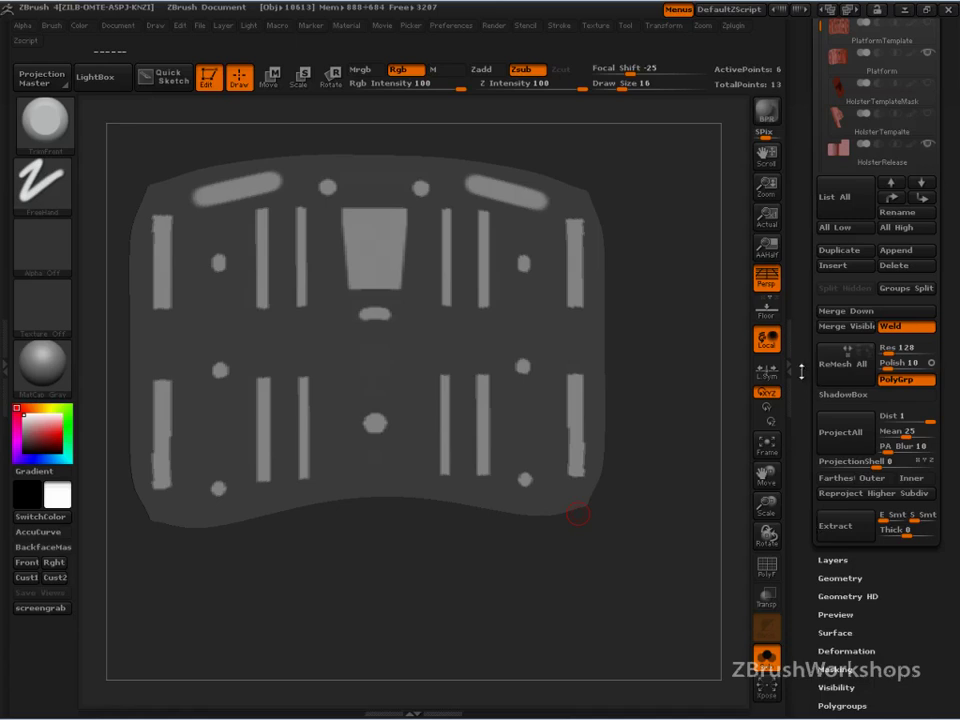
{"action": "left_click_drag", "start_coordinate": [802, 371], "coordinate": [804, 490]}
{"action": "left_click_drag", "start_coordinate": [821, 137], "coordinate": [820, 253]}
{"action": "left_click", "coordinate": [840, 178]}
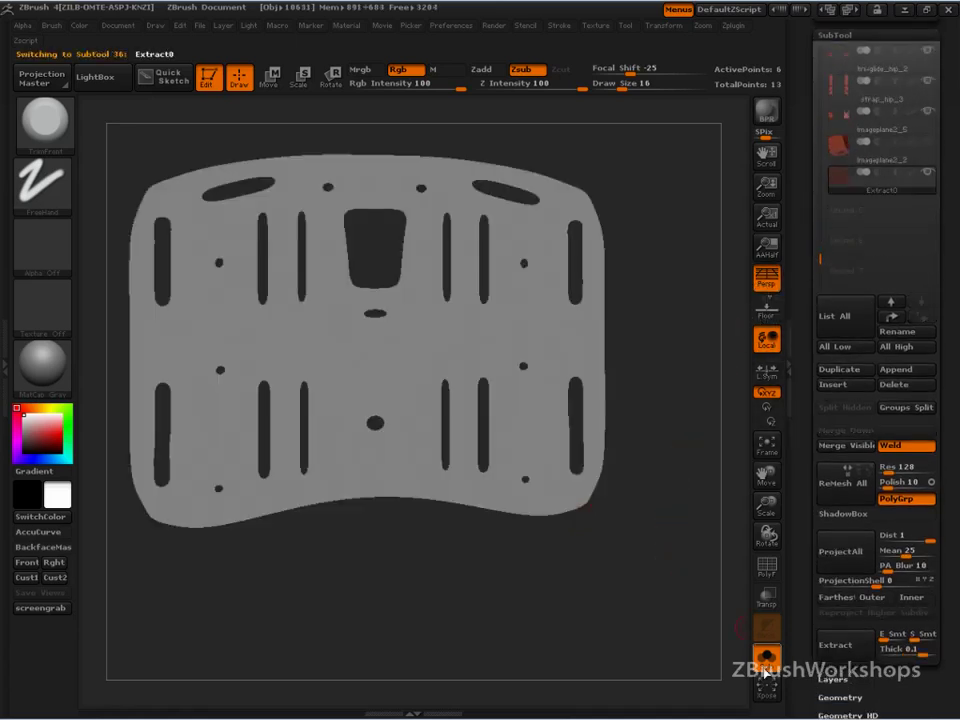
Step: Examine the extracted mesh's topology around its slots with the polyframe shown, and hide the polyframe again
{"action": "left_click", "coordinate": [767, 566]}
{"action": "mouse_move", "coordinate": [601, 604]}
{"action": "left_mouse_down"}
{"action": "mouse_move", "coordinate": [654, 598]}
{"action": "mouse_move", "coordinate": [531, 617]}
{"action": "mouse_move", "coordinate": [551, 596]}
{"action": "mouse_move", "coordinate": [723, 585]}
{"action": "mouse_move", "coordinate": [630, 499]}
{"action": "left_mouse_up"}
{"action": "key", "text": "ctrl+shift"}
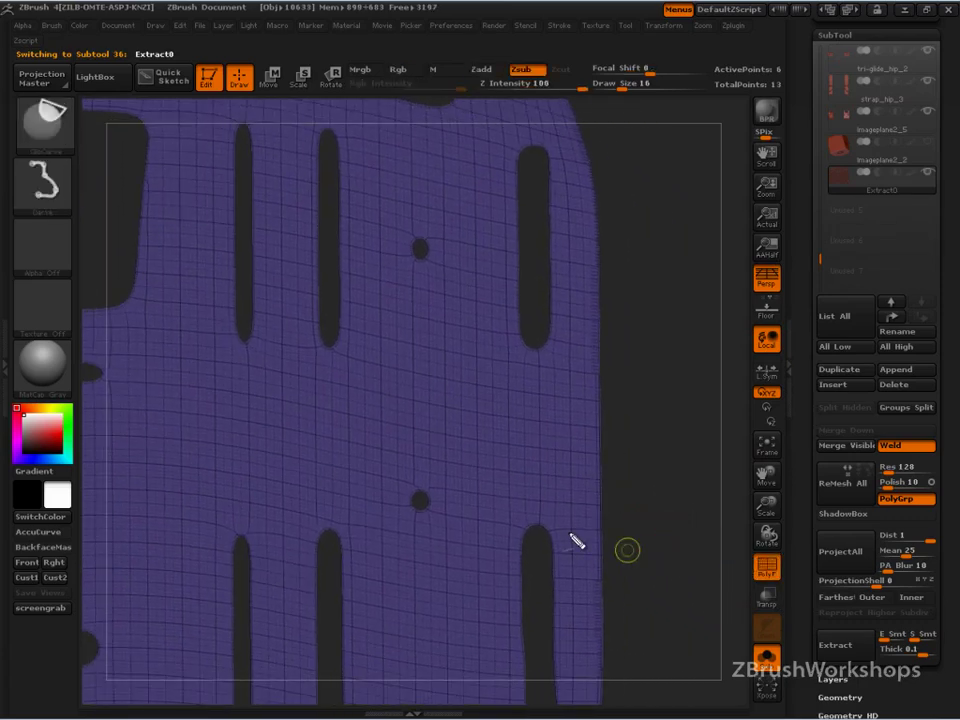
{"action": "mouse_move", "coordinate": [243, 122]}
{"action": "left_mouse_down"}
{"action": "mouse_move", "coordinate": [225, 257]}
{"action": "mouse_move", "coordinate": [270, 182]}
{"action": "mouse_move", "coordinate": [246, 124]}
{"action": "left_mouse_up"}
{"action": "mouse_move", "coordinate": [244, 571]}
{"action": "left_mouse_down"}
{"action": "mouse_move", "coordinate": [226, 679]}
{"action": "mouse_move", "coordinate": [264, 692]}
{"action": "left_mouse_up"}
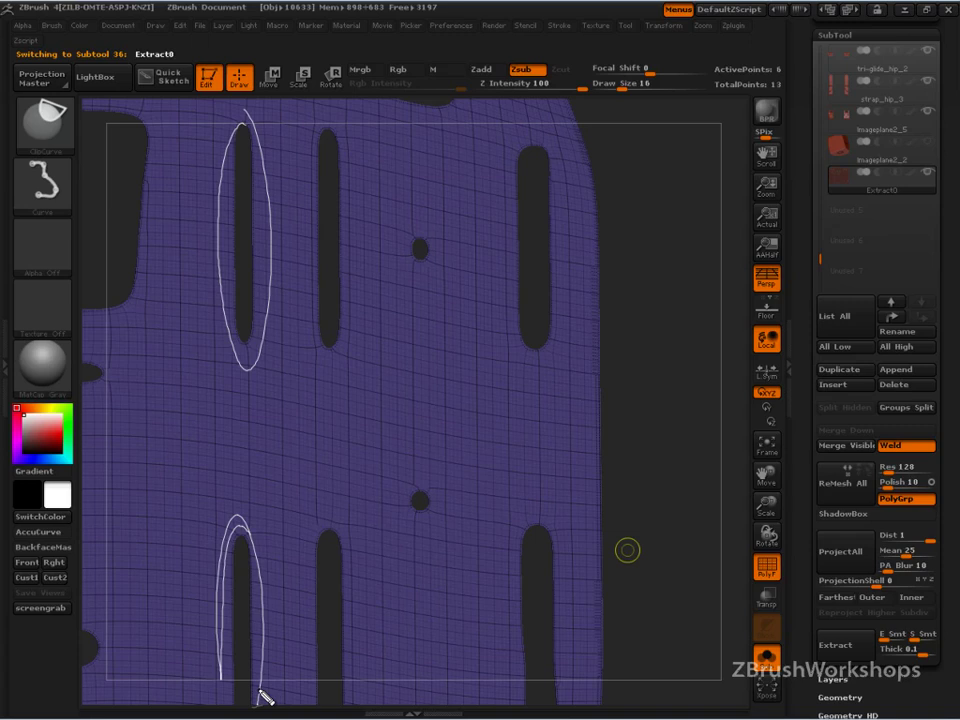
{"action": "key", "text": "Escape"}
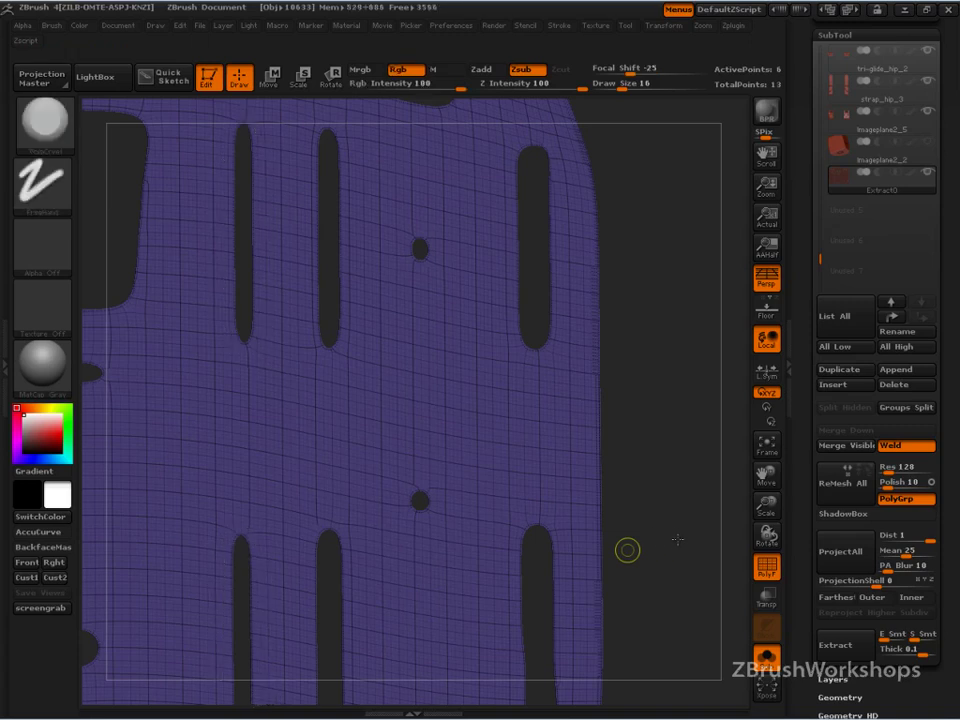
{"action": "mouse_move", "coordinate": [677, 538]}
{"action": "left_mouse_down"}
{"action": "mouse_move", "coordinate": [671, 563]}
{"action": "mouse_move", "coordinate": [649, 516]}
{"action": "mouse_move", "coordinate": [489, 531]}
{"action": "mouse_move", "coordinate": [671, 581]}
{"action": "mouse_move", "coordinate": [720, 583]}
{"action": "left_mouse_up"}
{"action": "left_click", "coordinate": [780, 577]}
{"action": "left_click_drag", "start_coordinate": [643, 583], "coordinate": [628, 630]}
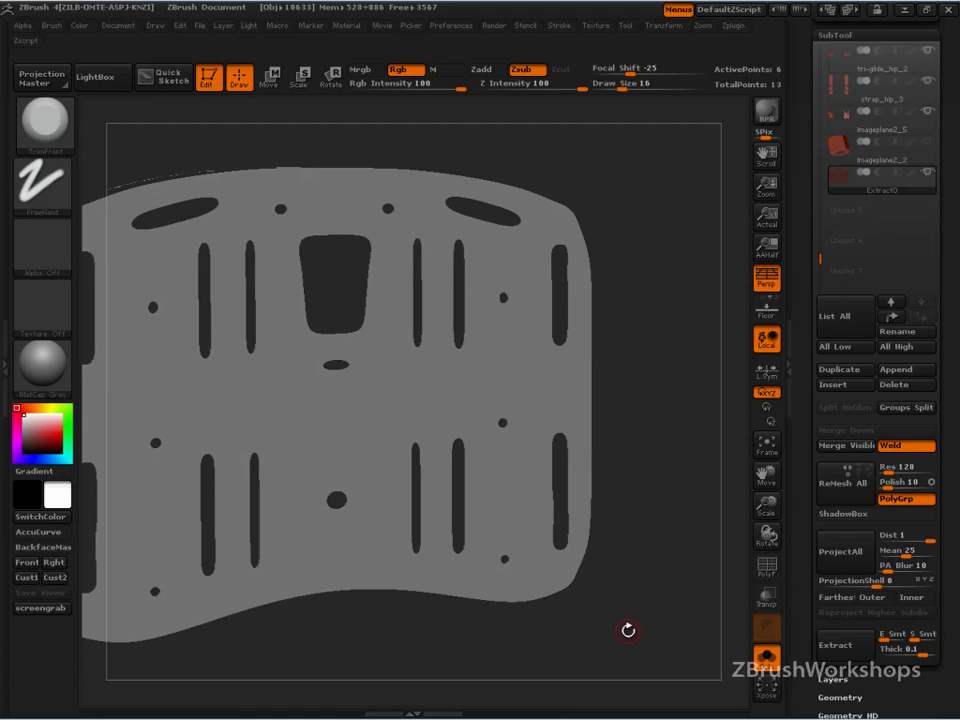
Step: Select the PlatformTemplate subtool and turn it to show its raised sections
{"action": "left_click_drag", "start_coordinate": [816, 258], "coordinate": [827, 151]}
{"action": "mouse_move", "coordinate": [838, 146]}
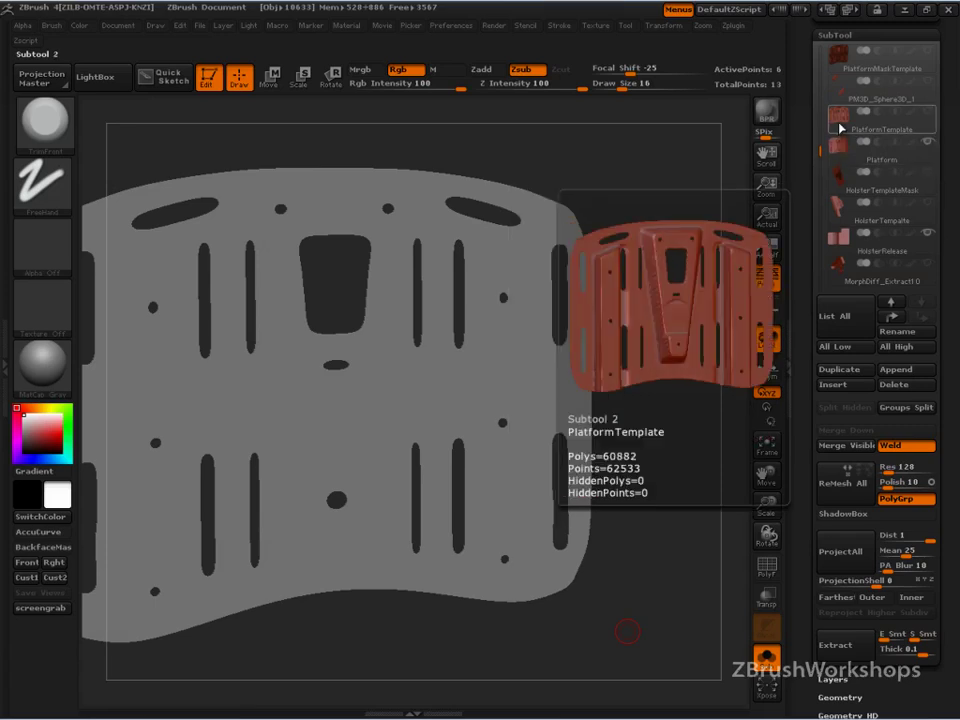
{"action": "left_click", "coordinate": [838, 124]}
{"action": "left_click_drag", "start_coordinate": [651, 437], "coordinate": [681, 597]}
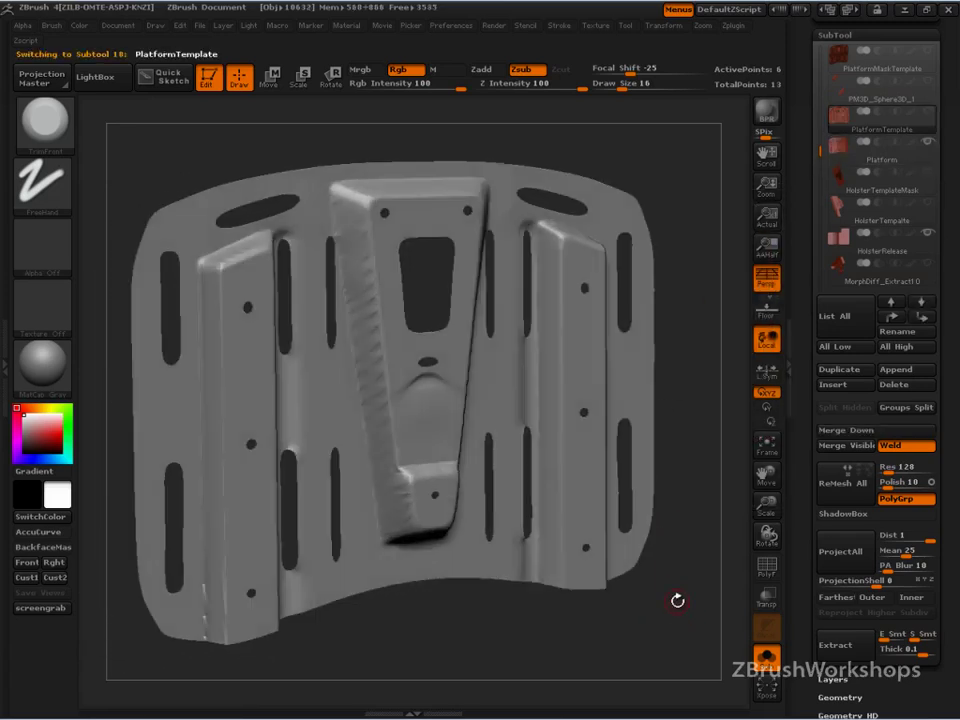
Step: Examine the platform template's raised centre and side sections edge-on, from the front and at oblique angles
{"action": "left_click_drag", "start_coordinate": [589, 601], "coordinate": [650, 400]}
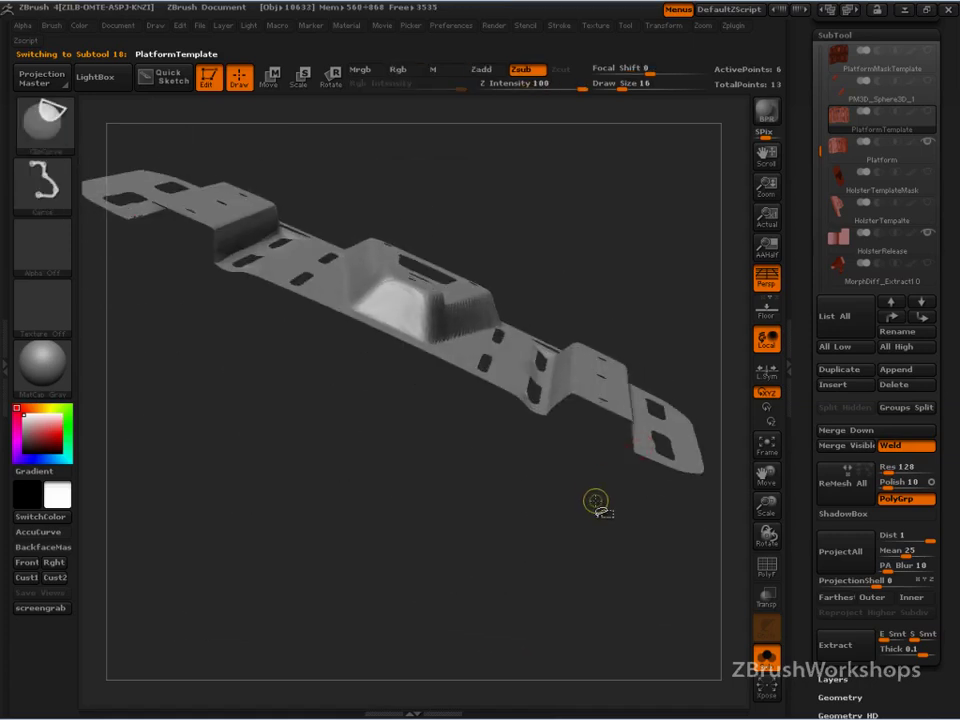
{"action": "mouse_move", "coordinate": [578, 440]}
{"action": "left_mouse_down", "text": "ctrl+shift"}
{"action": "mouse_move", "coordinate": [628, 345]}
{"action": "mouse_move", "coordinate": [655, 348]}
{"action": "left_mouse_up", "text": "ctrl+shift"}
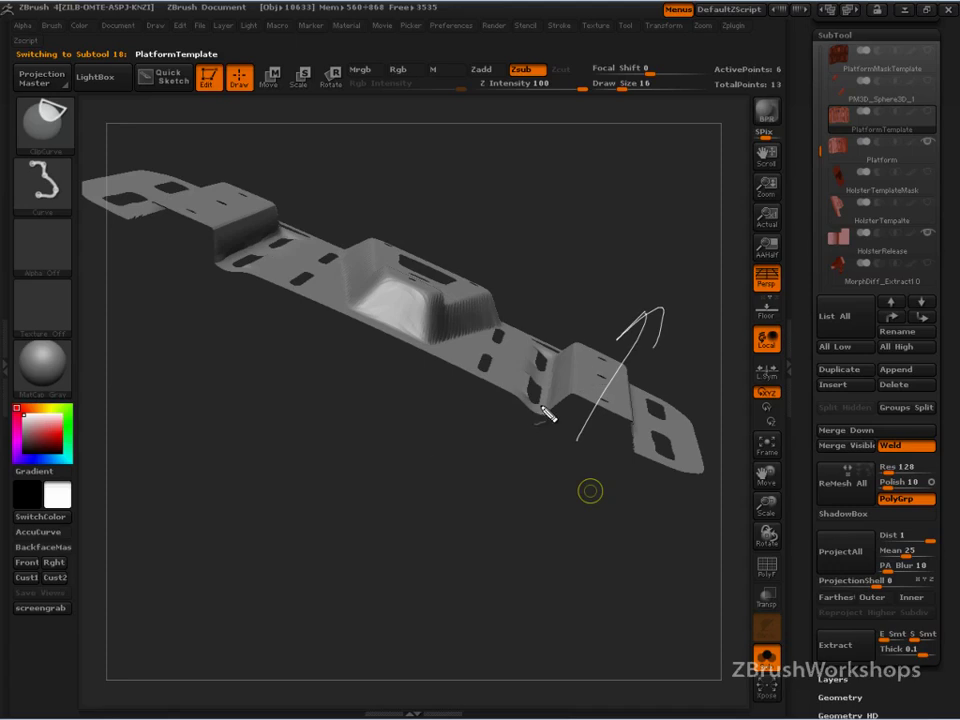
{"action": "left_click_drag", "start_coordinate": [542, 405], "coordinate": [511, 459]}
{"action": "mouse_move", "coordinate": [506, 433]}
{"action": "left_mouse_down"}
{"action": "mouse_move", "coordinate": [509, 469]}
{"action": "mouse_move", "coordinate": [545, 448]}
{"action": "left_mouse_up"}
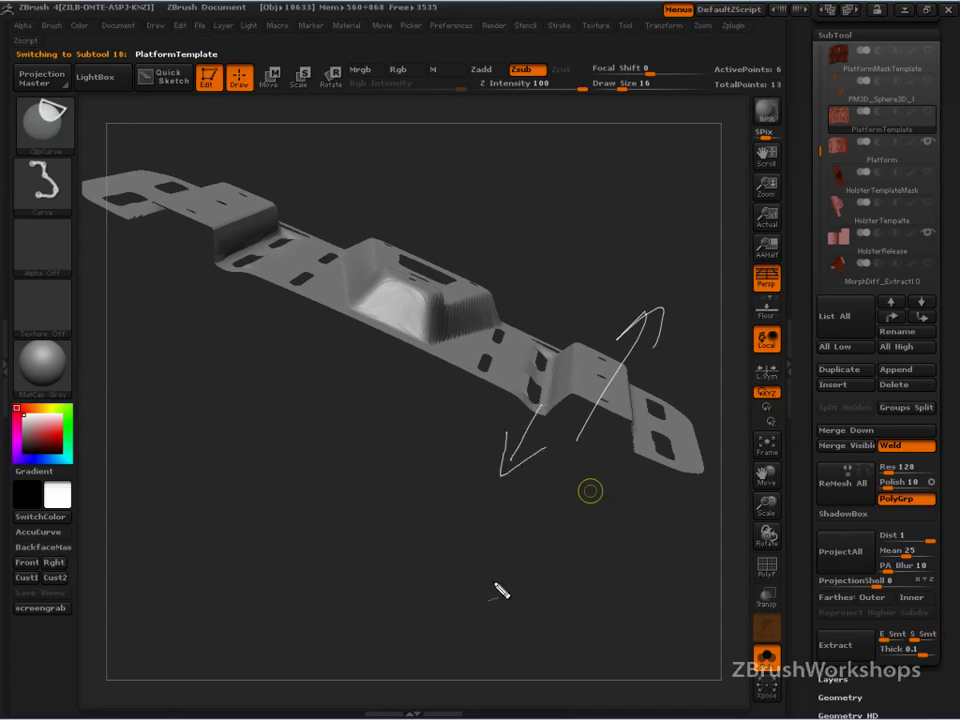
{"action": "key", "text": "Escape"}
{"action": "left_click_drag", "start_coordinate": [645, 242], "coordinate": [641, 452]}
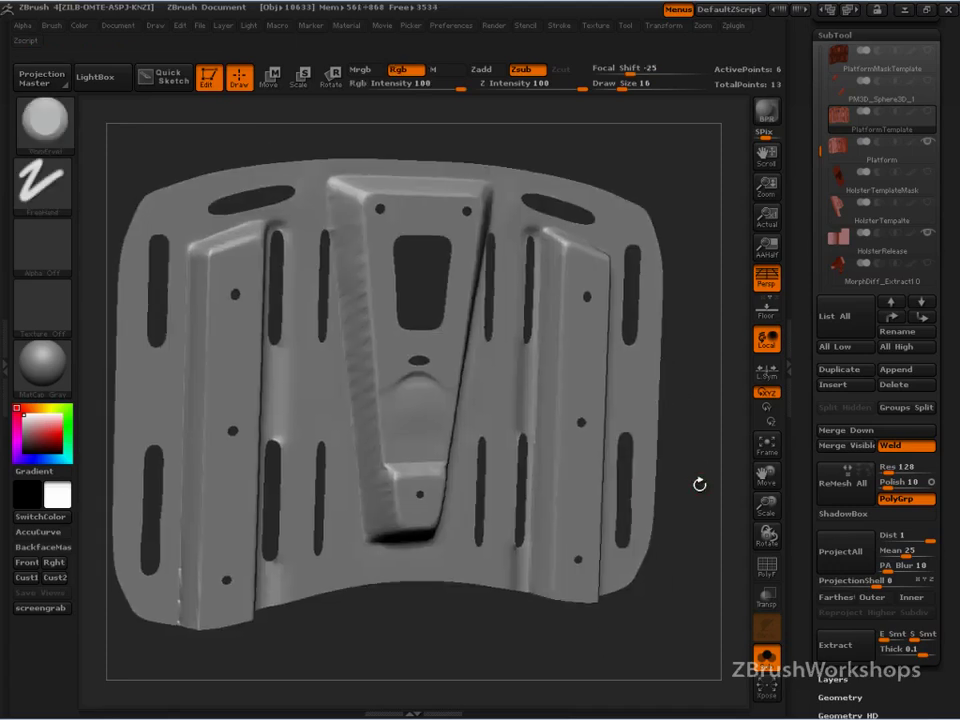
{"action": "left_click_drag", "start_coordinate": [698, 482], "coordinate": [640, 578]}
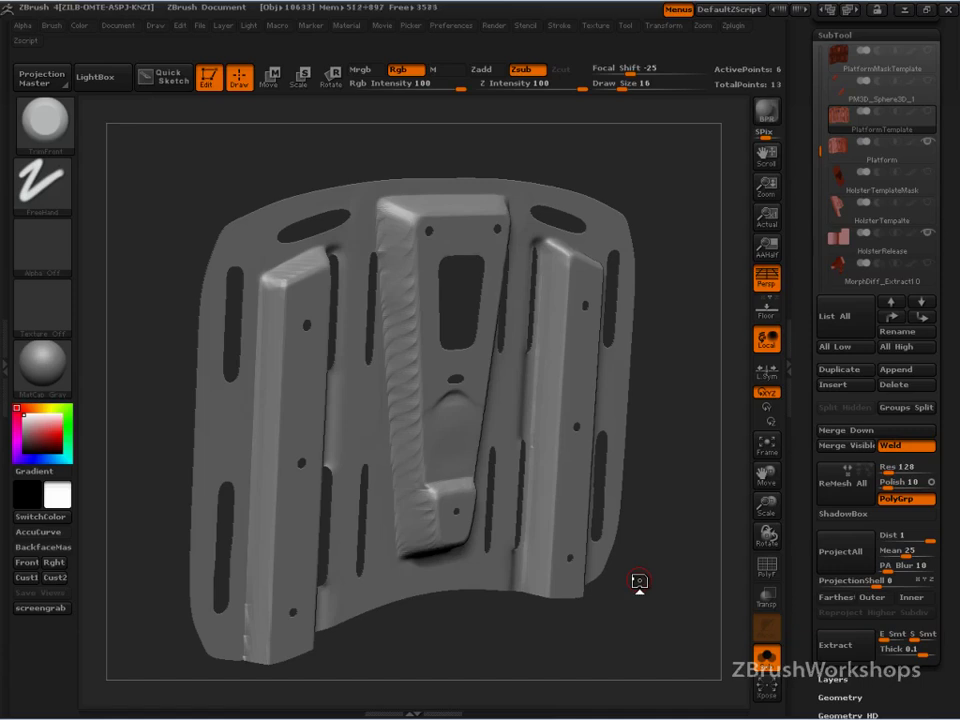
{"action": "mouse_move", "coordinate": [654, 586]}
{"action": "left_mouse_down"}
{"action": "mouse_move", "coordinate": [681, 604]}
{"action": "mouse_move", "coordinate": [652, 611]}
{"action": "left_mouse_up"}
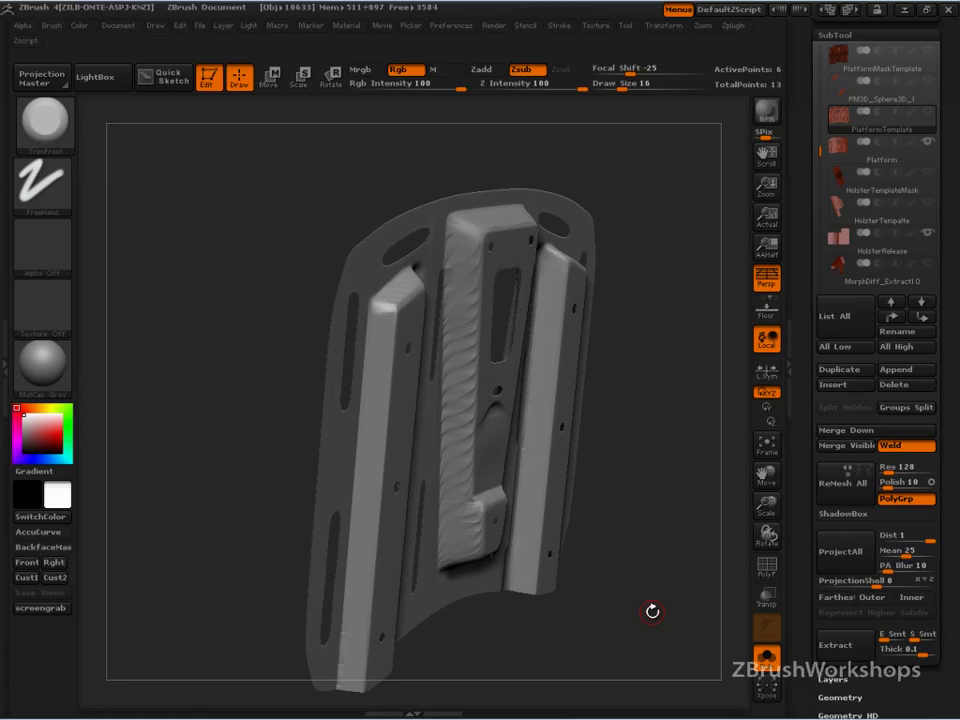
Step: Store a fresh morph target of the platform template's current shape
{"action": "left_click_drag", "start_coordinate": [905, 676], "coordinate": [901, 363]}
{"action": "left_click", "coordinate": [846, 265]}
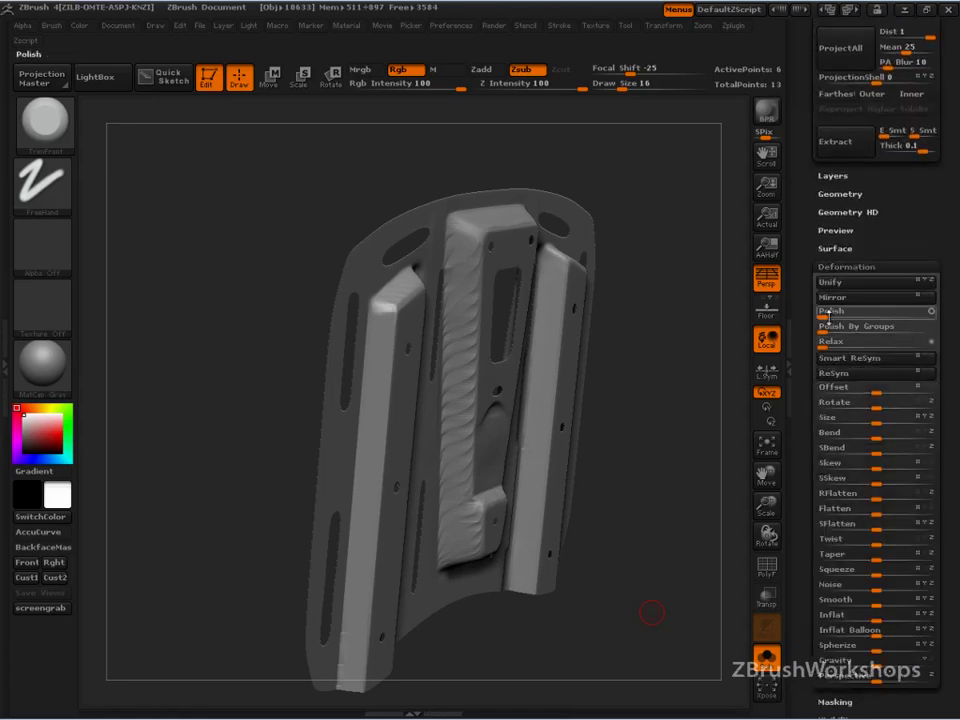
{"action": "left_click_drag", "start_coordinate": [810, 326], "coordinate": [806, 251]}
{"action": "left_click", "coordinate": [850, 523]}
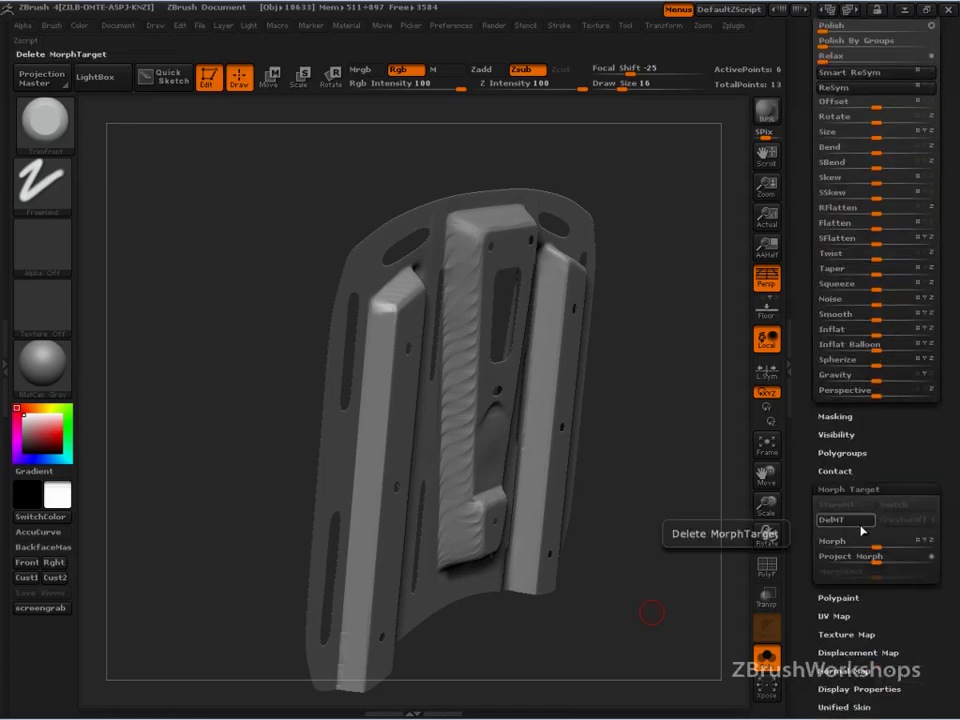
{"action": "left_click", "coordinate": [848, 505]}
{"action": "left_click", "coordinate": [861, 489]}
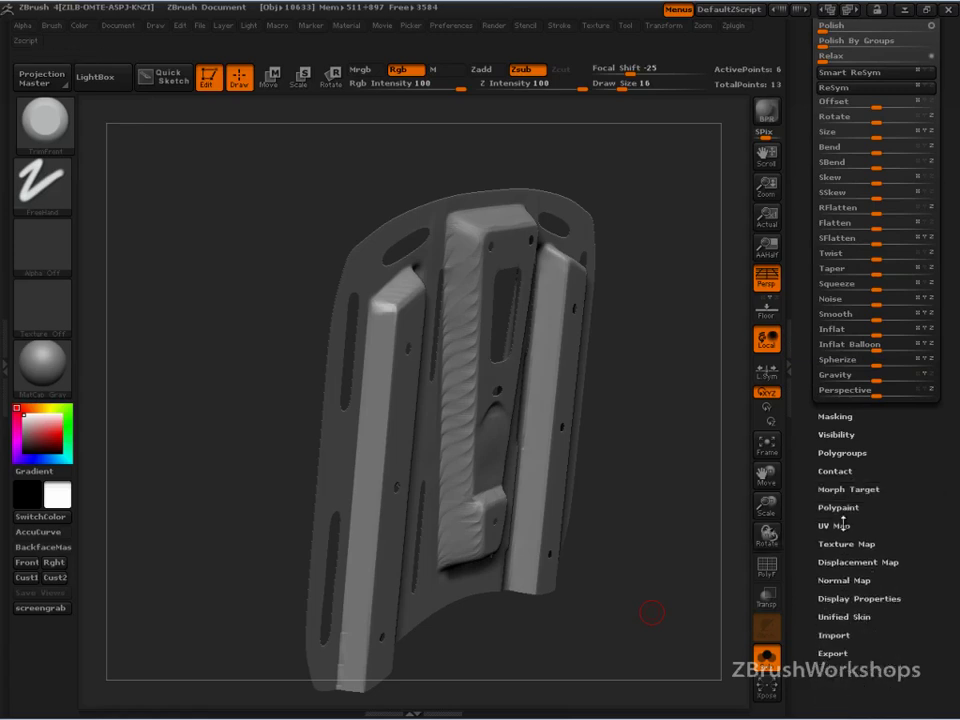
Step: Move the platform template slightly backward, perpendicular to its face, using a horizontal Transpose line in side view
{"action": "left_click_drag", "start_coordinate": [900, 467], "coordinate": [797, 571]}
{"action": "mouse_move", "coordinate": [669, 558]}
{"action": "left_mouse_down"}
{"action": "mouse_move", "coordinate": [679, 558]}
{"action": "mouse_move", "coordinate": [658, 566]}
{"action": "mouse_move", "coordinate": [653, 506]}
{"action": "left_mouse_up"}
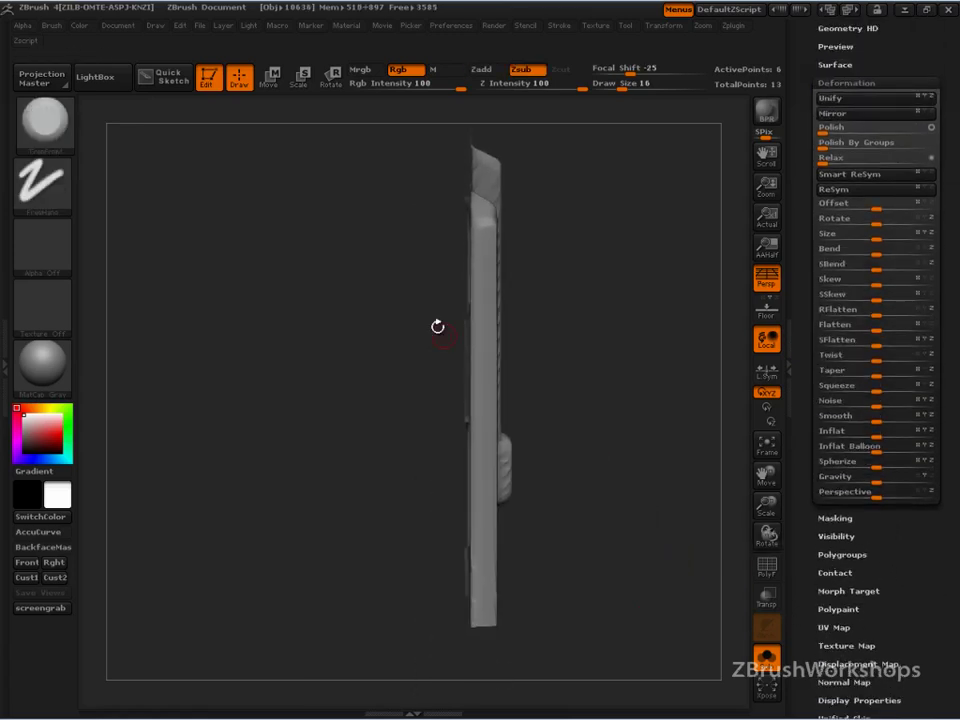
{"action": "left_click", "coordinate": [269, 78]}
{"action": "left_click_drag", "start_coordinate": [482, 399], "coordinate": [641, 399], "text": "shift"}
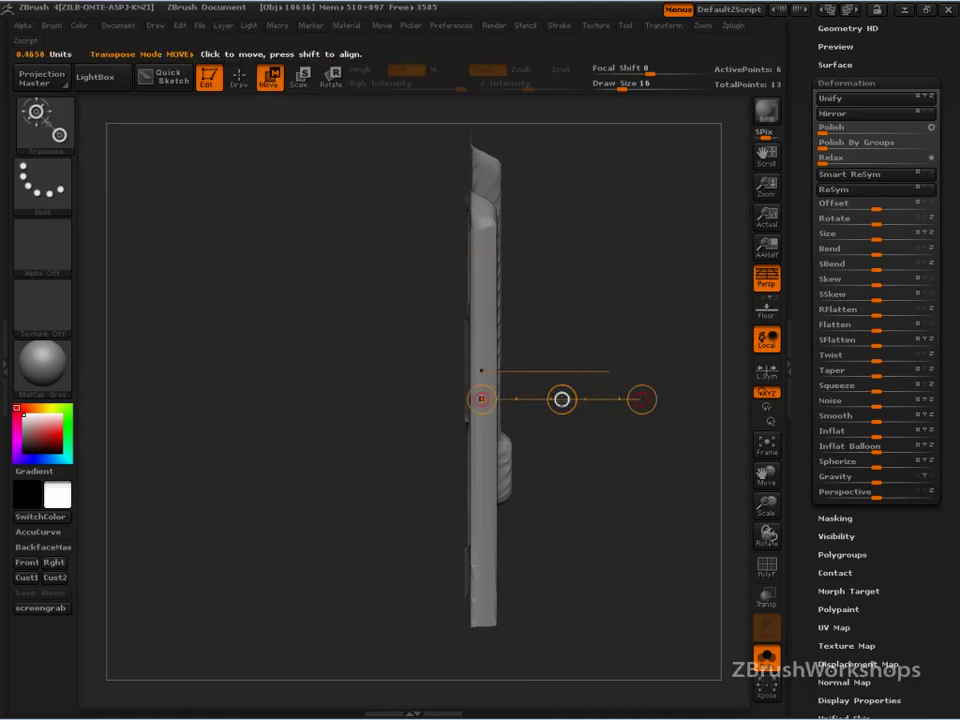
{"action": "left_click_drag", "start_coordinate": [562, 400], "coordinate": [548, 401]}
{"action": "left_click_drag", "start_coordinate": [562, 455], "coordinate": [600, 467]}
{"action": "left_click_drag", "start_coordinate": [651, 528], "coordinate": [600, 621]}
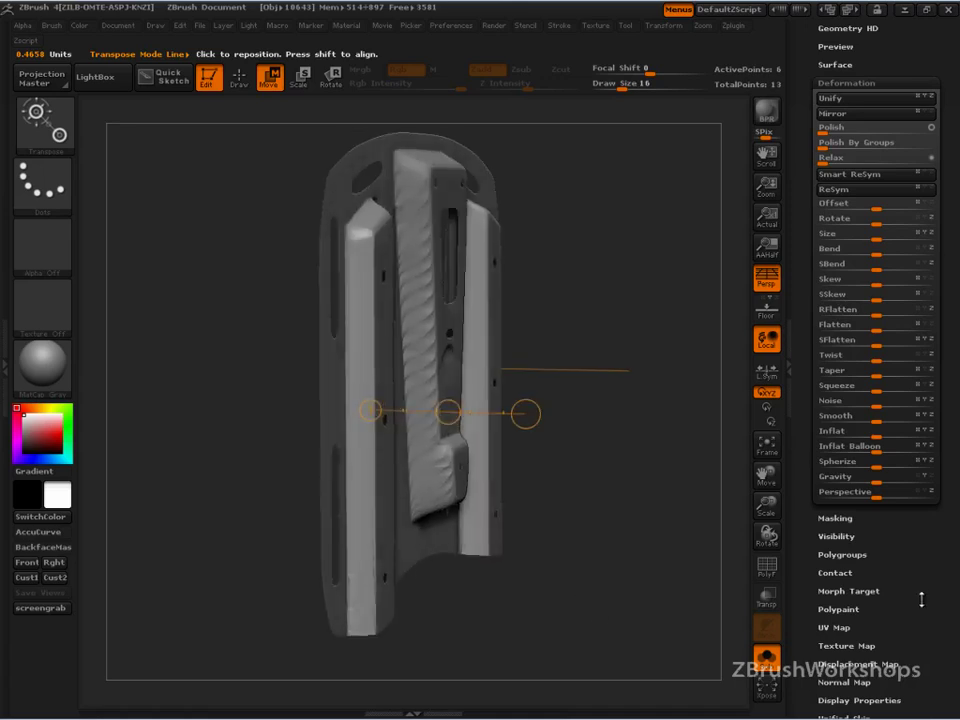
Step: Switch repeatedly between the stored morph target and the moved platform shape to compare their positions
{"action": "left_click_drag", "start_coordinate": [921, 595], "coordinate": [885, 538]}
{"action": "left_click", "coordinate": [855, 526]}
{"action": "left_click", "coordinate": [905, 547]}
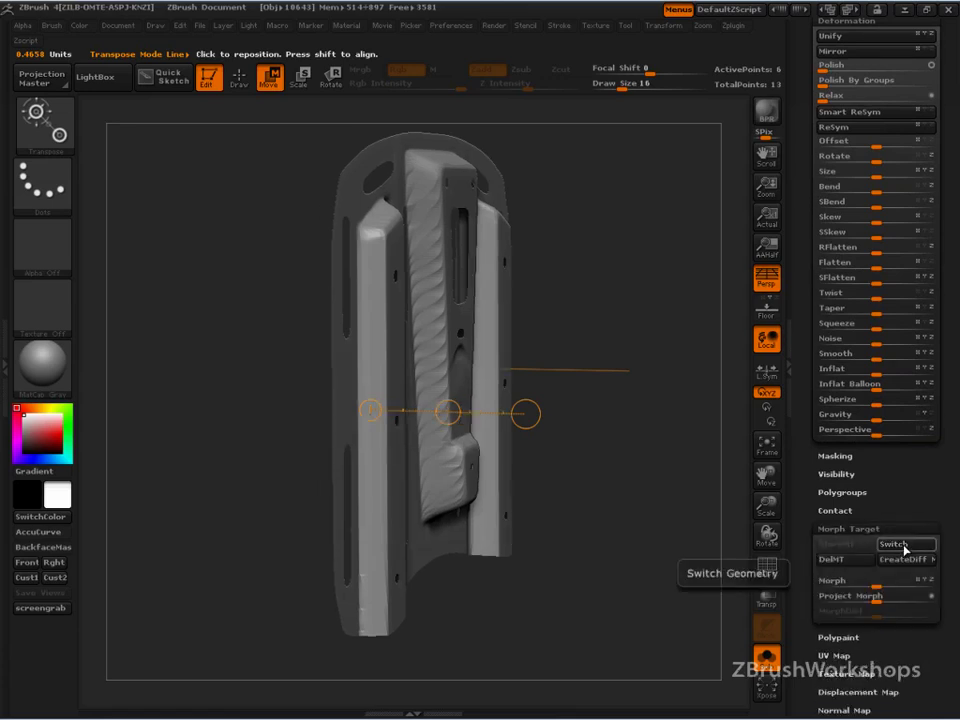
{"action": "left_click", "coordinate": [903, 548]}
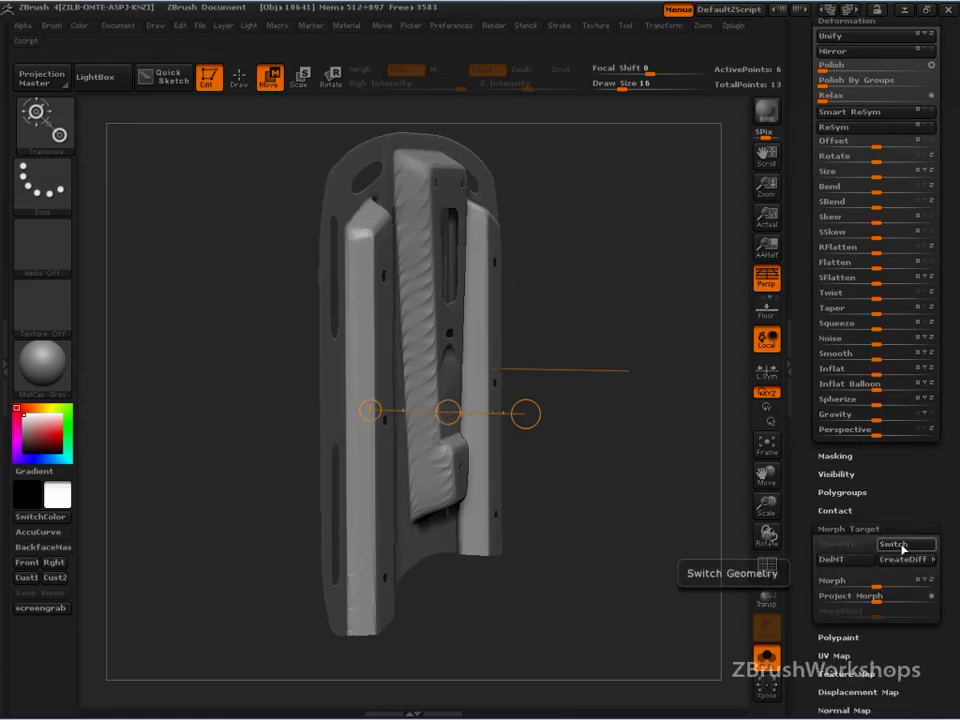
{"action": "left_click", "coordinate": [903, 548]}
{"action": "left_click", "coordinate": [902, 549]}
{"action": "left_click", "coordinate": [901, 551]}
{"action": "left_click", "coordinate": [900, 552]}
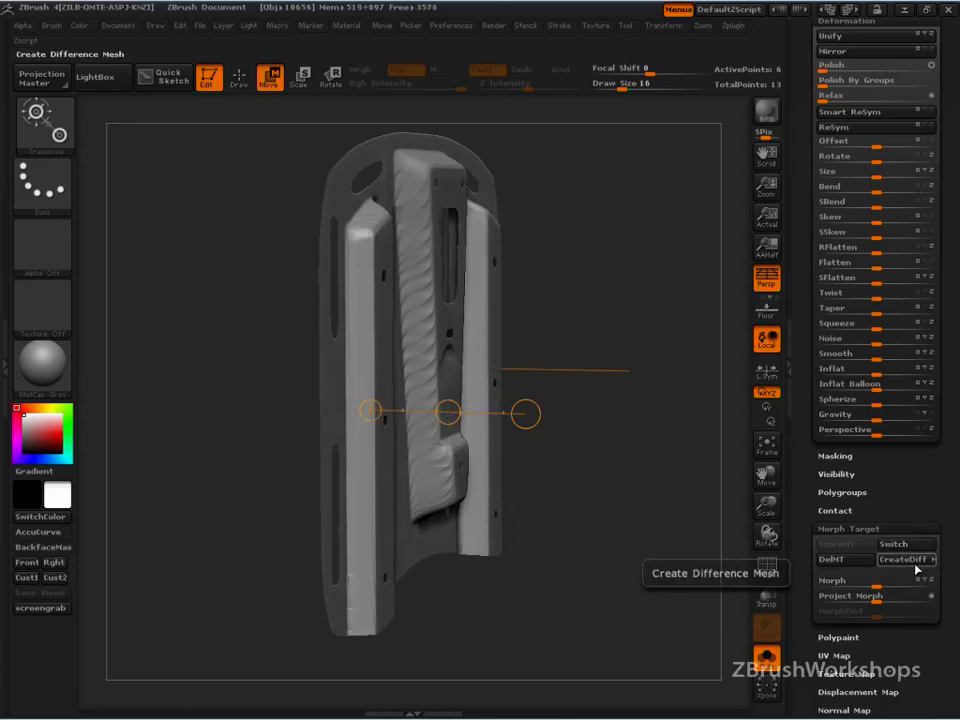
Step: Create a difference mesh from the platform's morph target and switch to the resulting tool
{"action": "left_click", "coordinate": [890, 560]}
{"action": "left_click_drag", "start_coordinate": [905, 504], "coordinate": [898, 712]}
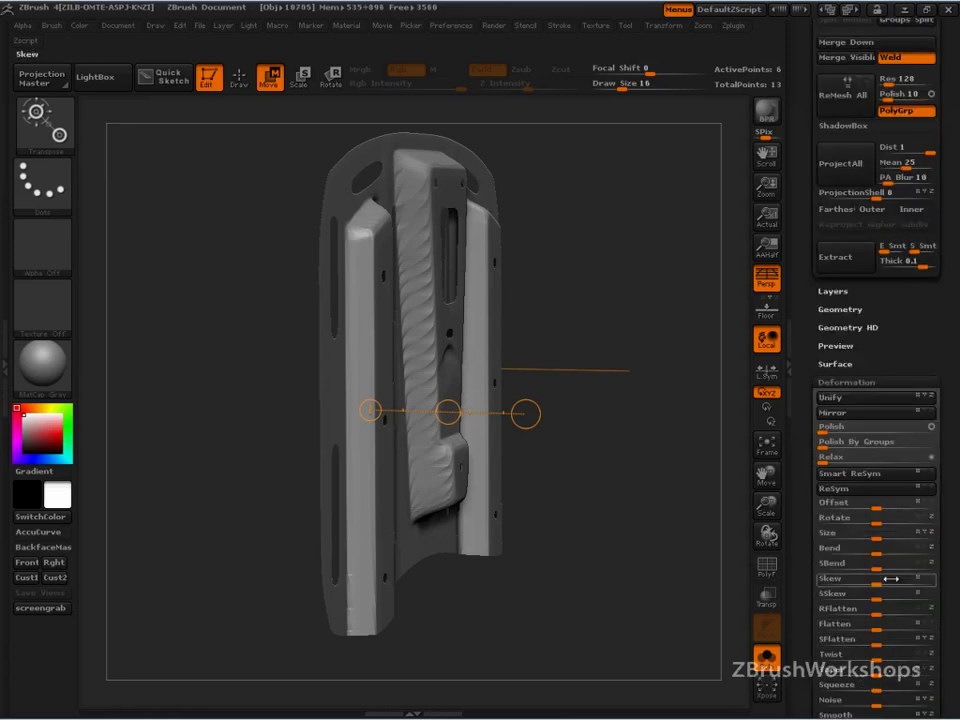
{"action": "left_click_drag", "start_coordinate": [891, 300], "coordinate": [891, 705]}
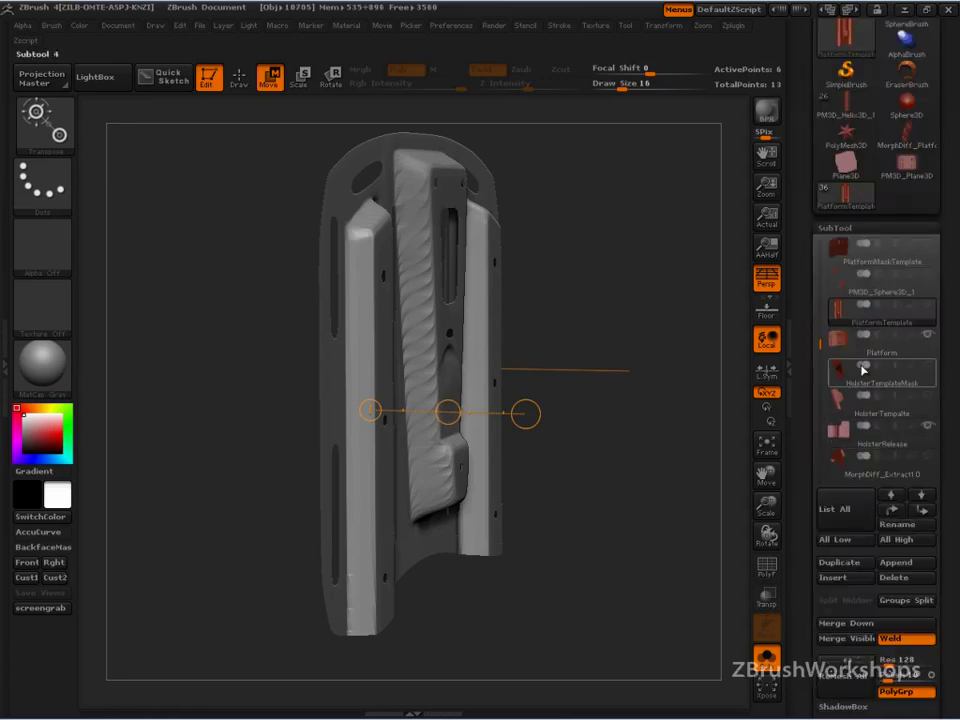
{"action": "left_click", "coordinate": [908, 174]}
{"action": "left_click_drag", "start_coordinate": [672, 520], "coordinate": [705, 410]}
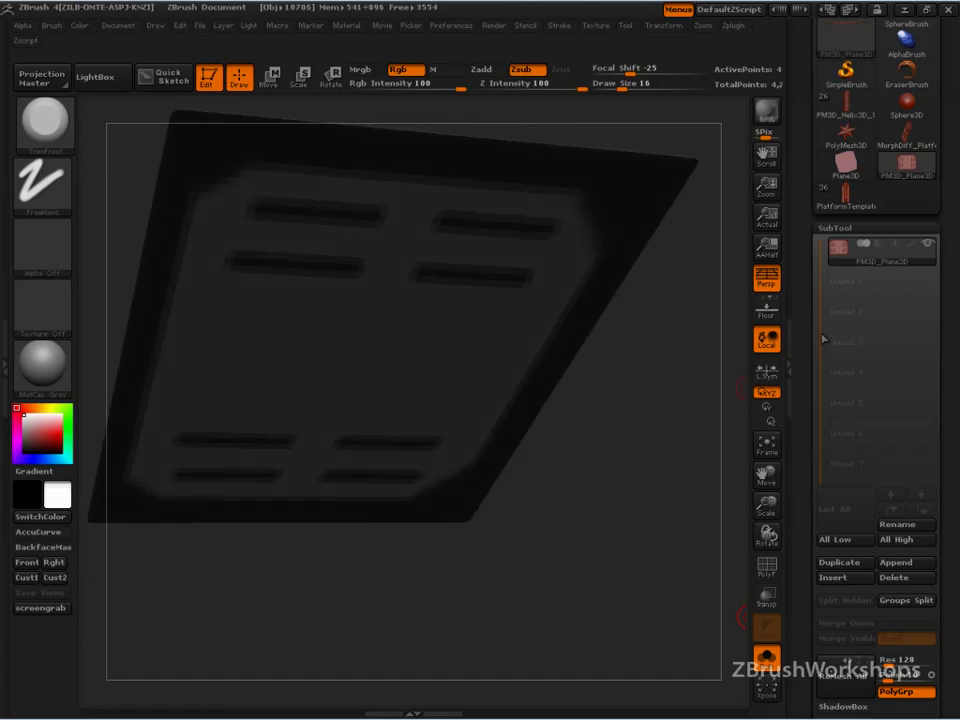
{"action": "left_click", "coordinate": [905, 137]}
{"action": "left_click_drag", "start_coordinate": [660, 502], "coordinate": [622, 375]}
Step: Flip the normals of the platform's difference mesh and turn it to show the raised front
{"action": "left_click_drag", "start_coordinate": [803, 515], "coordinate": [808, 314]}
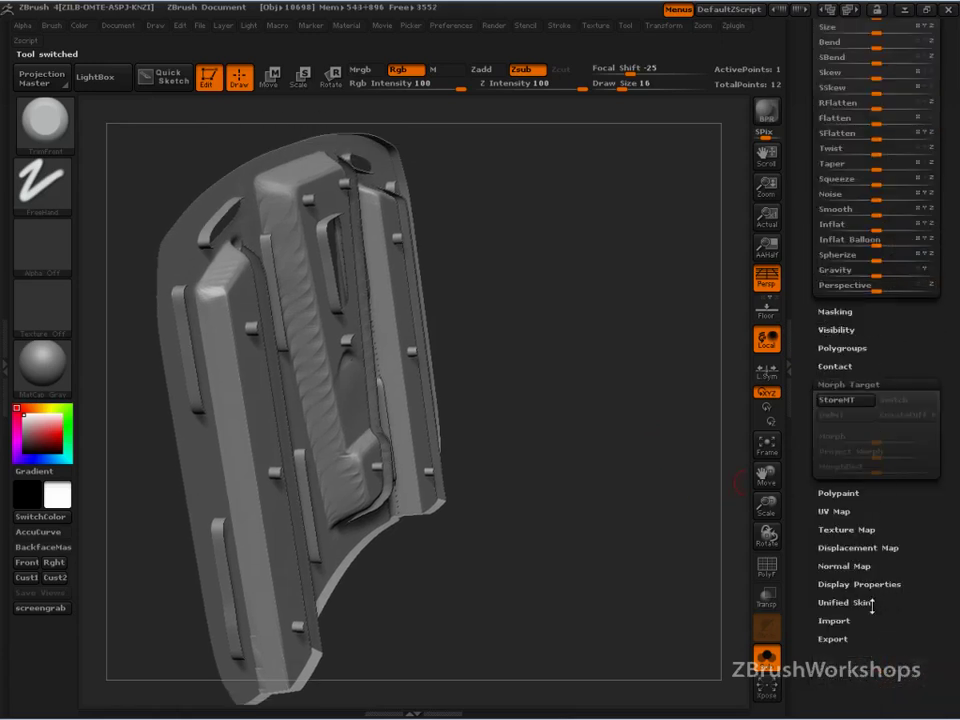
{"action": "left_click", "coordinate": [868, 586]}
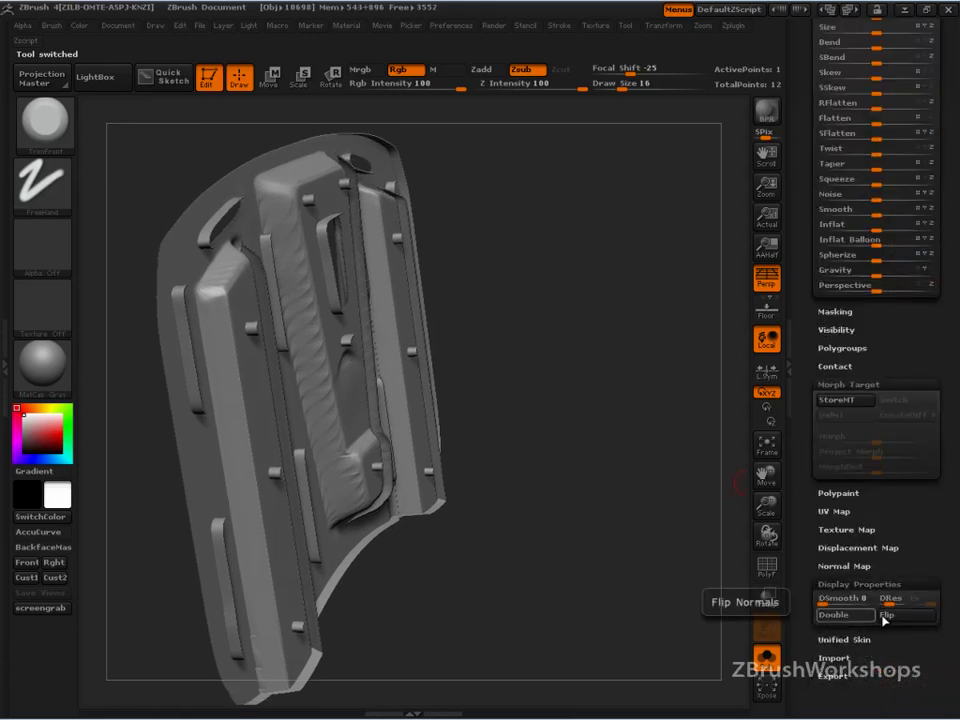
{"action": "left_click", "coordinate": [890, 617]}
{"action": "left_click_drag", "start_coordinate": [686, 626], "coordinate": [672, 537]}
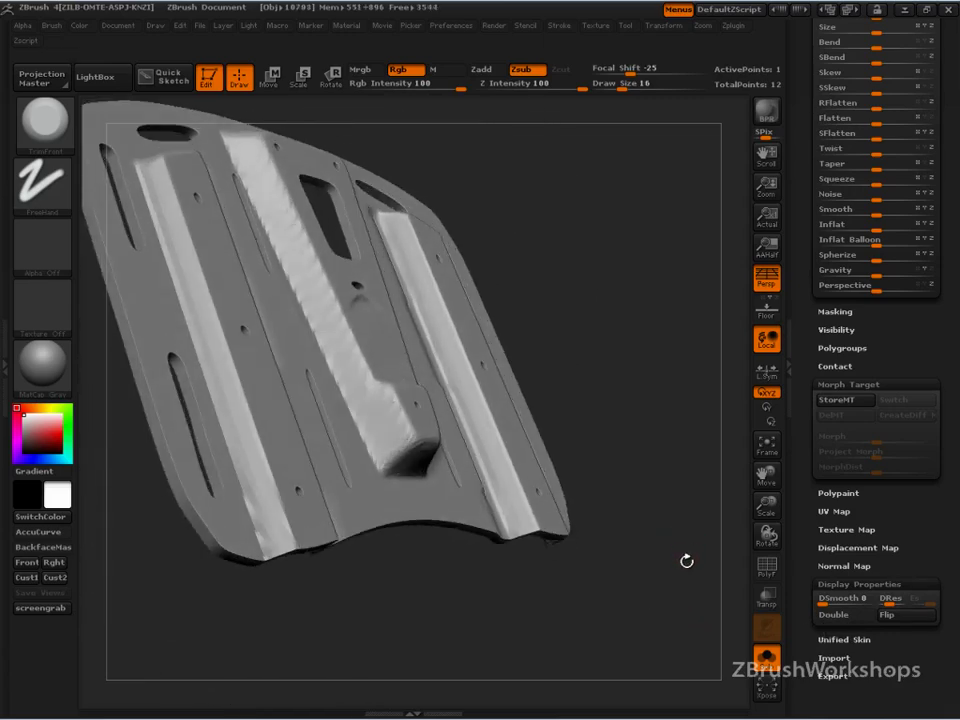
Step: Display the wireframe on the platform's difference mesh and get a close view of the topology around its central opening
{"action": "mouse_move", "coordinate": [686, 567]}
{"action": "left_mouse_down"}
{"action": "mouse_move", "coordinate": [677, 549]}
{"action": "mouse_move", "coordinate": [669, 557]}
{"action": "left_mouse_up"}
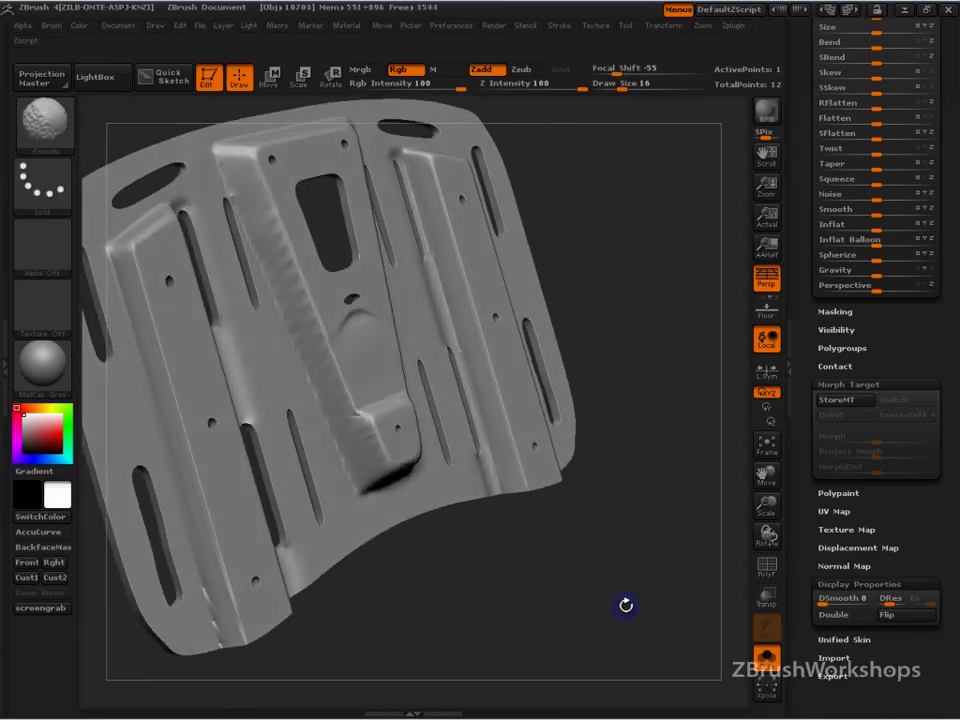
{"action": "key", "text": "shift+f"}
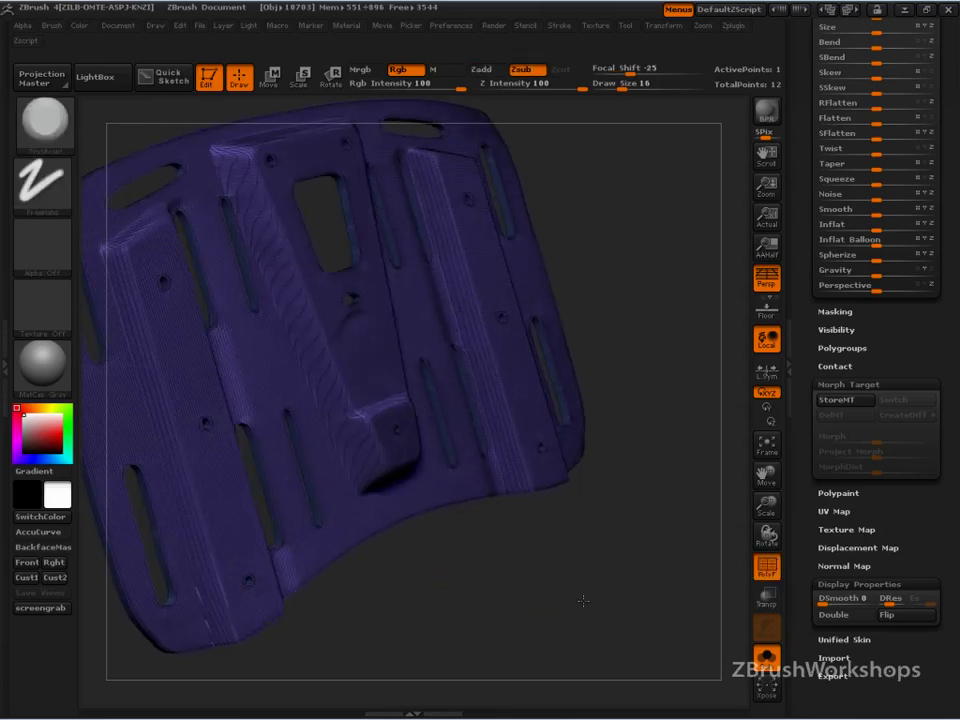
{"action": "left_click_drag", "start_coordinate": [582, 604], "coordinate": [648, 710], "text": "alt"}
{"action": "key", "text": "ctrl+shift"}
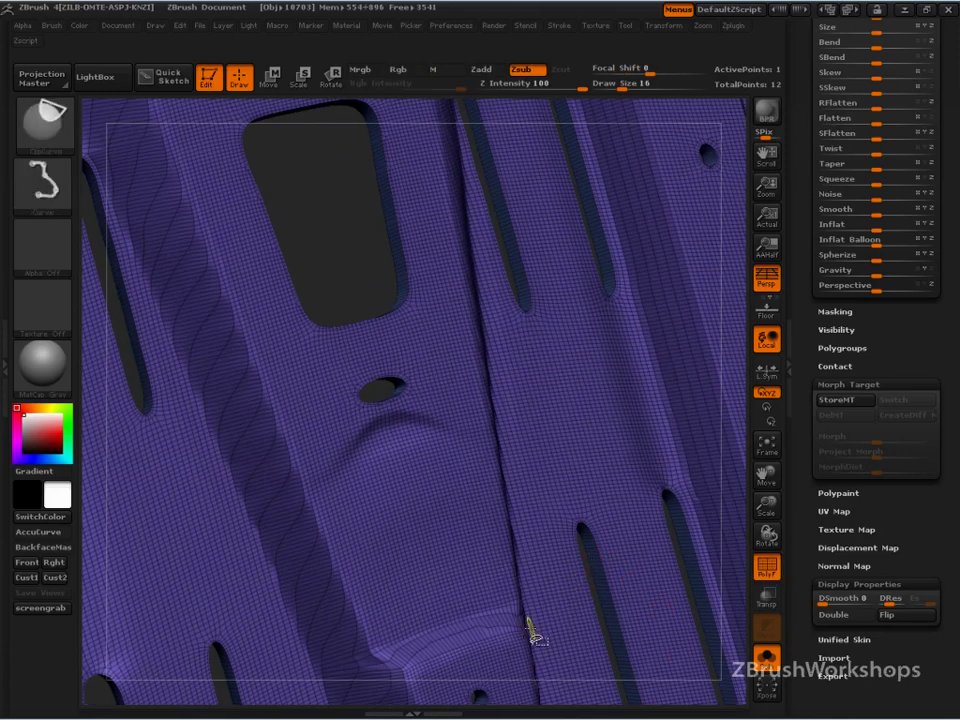
Step: Trace temporary annotation lines around the central trapezoid opening and the neighbouring raised shapes, and clear the marks
{"action": "mouse_move", "coordinate": [248, 126]}
{"action": "left_mouse_down", "text": "ctrl+shift"}
{"action": "mouse_move", "coordinate": [277, 264]}
{"action": "mouse_move", "coordinate": [371, 345]}
{"action": "mouse_move", "coordinate": [409, 192]}
{"action": "mouse_move", "coordinate": [419, 246]}
{"action": "left_mouse_up", "text": "ctrl+shift"}
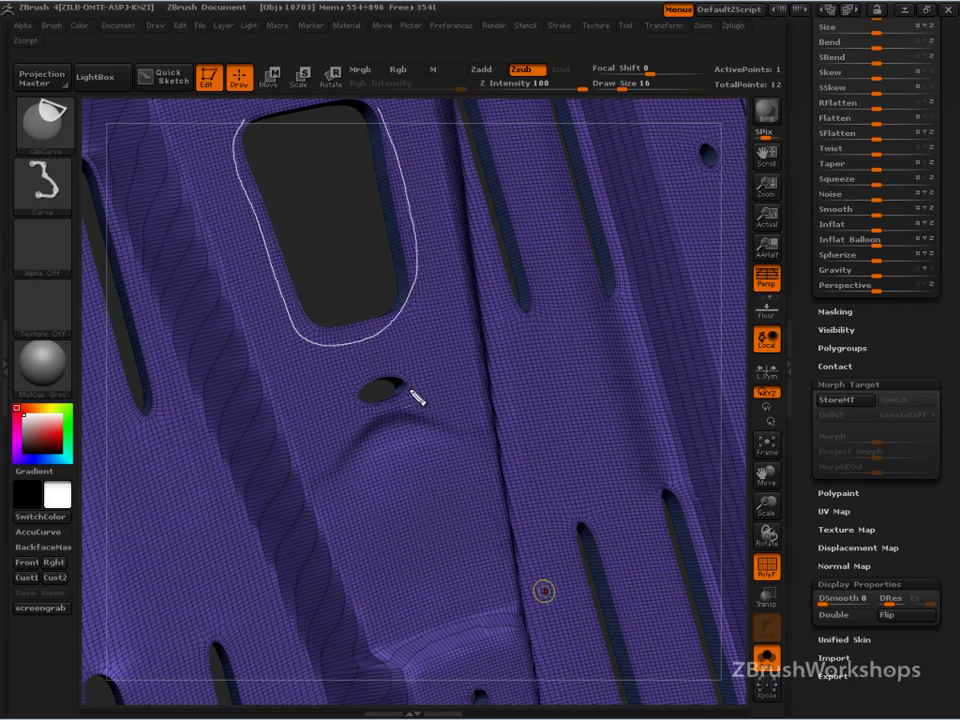
{"action": "mouse_move", "coordinate": [257, 136]}
{"action": "left_mouse_down", "text": "ctrl+shift"}
{"action": "mouse_move", "coordinate": [251, 144]}
{"action": "mouse_move", "coordinate": [313, 321]}
{"action": "mouse_move", "coordinate": [480, 480]}
{"action": "mouse_move", "coordinate": [154, 418]}
{"action": "mouse_move", "coordinate": [174, 479]}
{"action": "left_mouse_up", "text": "ctrl+shift"}
{"action": "left_click_drag", "start_coordinate": [215, 605], "coordinate": [506, 606], "text": "ctrl+shift"}
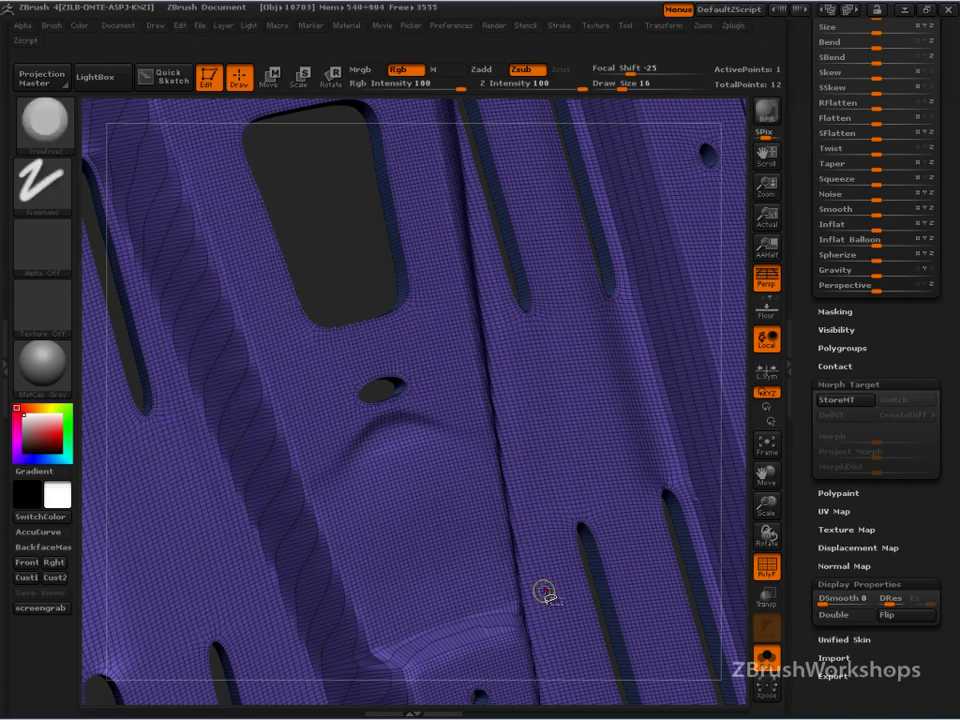
{"action": "key", "text": "ctrl+z"}
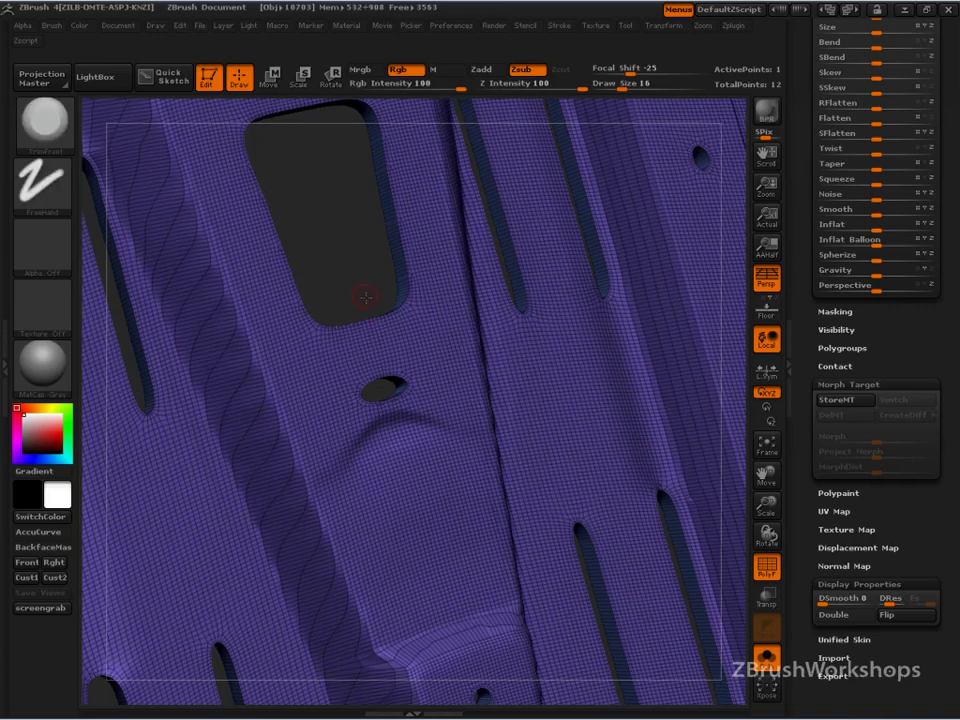
Step: Hide the wireframe and apply a slight Polish deformation to the platform mesh to soften its edges and rough surfaces
{"action": "key", "text": "f"}
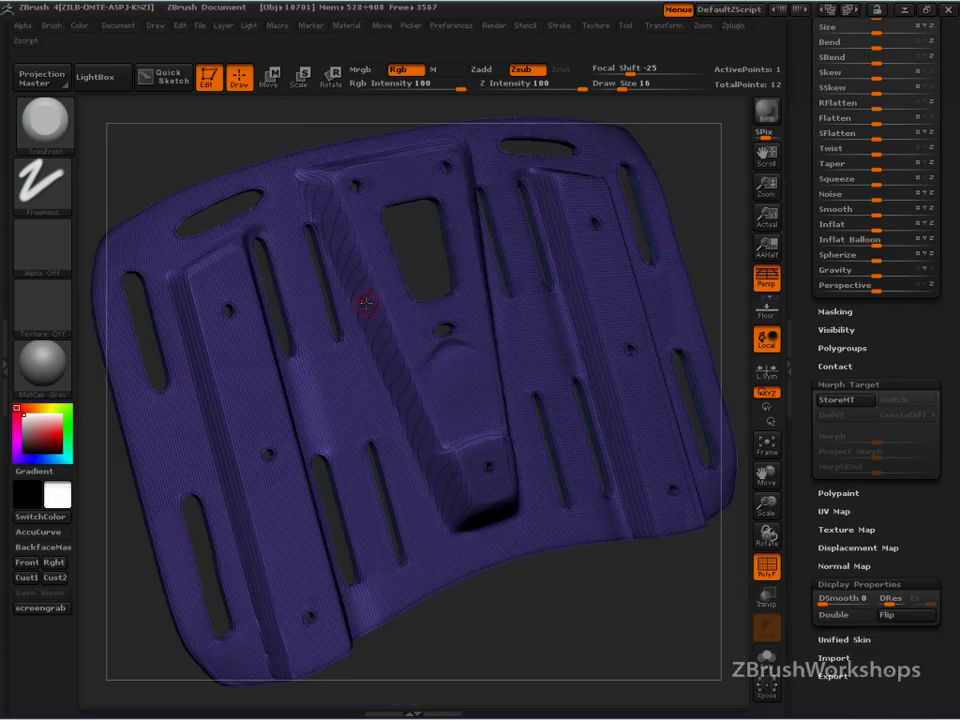
{"action": "key", "text": "shift+f"}
{"action": "left_click_drag", "start_coordinate": [589, 546], "coordinate": [611, 627]}
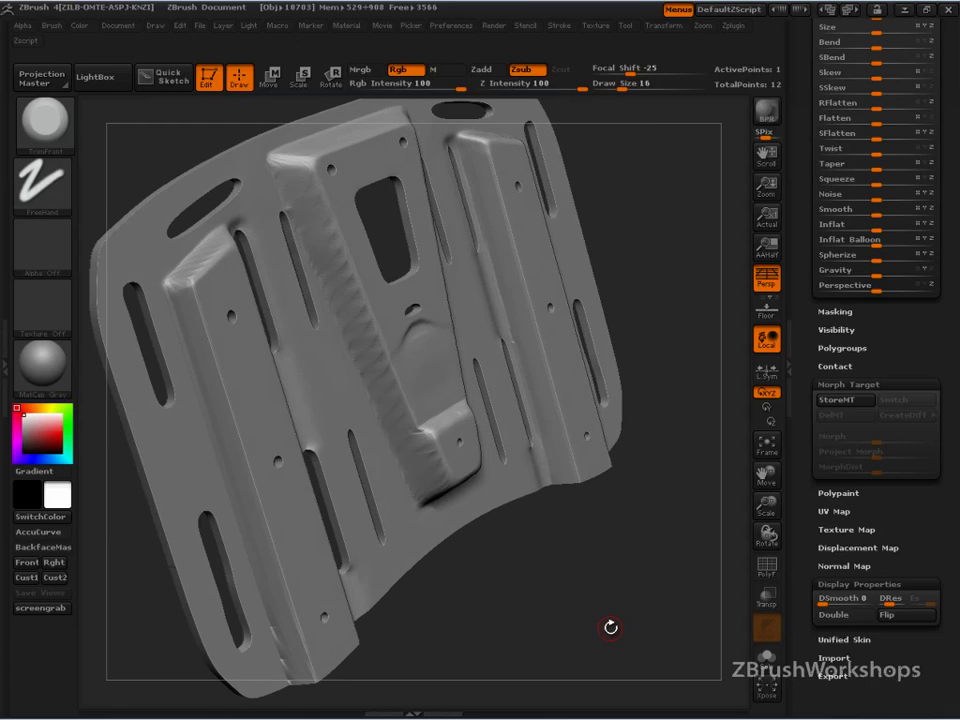
{"action": "left_click_drag", "start_coordinate": [876, 341], "coordinate": [891, 476]}
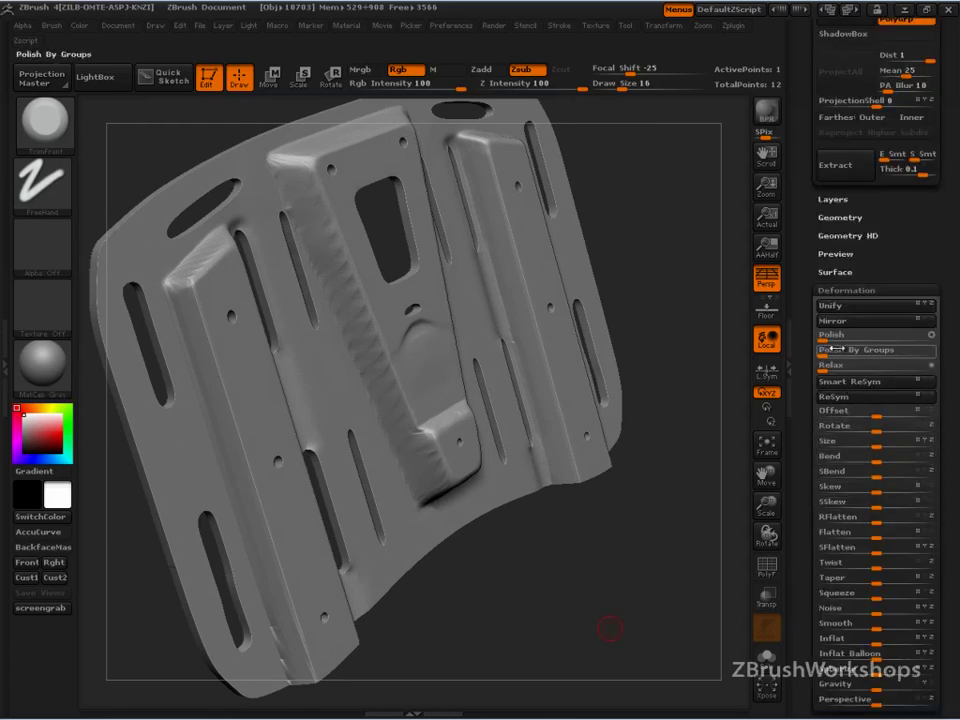
{"action": "left_click_drag", "start_coordinate": [826, 338], "coordinate": [832, 341]}
{"action": "left_click_drag", "start_coordinate": [669, 523], "coordinate": [627, 632]}
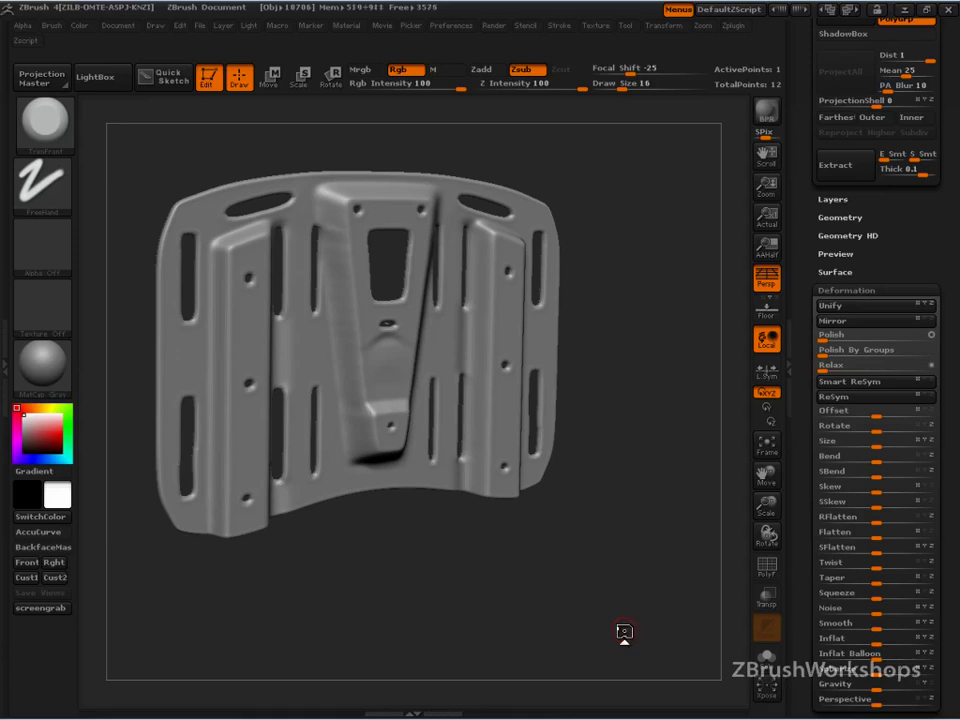
Step: Write the temporary note "Extract + Morph Diff" in the empty space beside the platform, and clear it
{"action": "mouse_move", "coordinate": [521, 577]}
{"action": "left_mouse_down", "text": "alt"}
{"action": "mouse_move", "coordinate": [540, 572]}
{"action": "mouse_move", "coordinate": [443, 570]}
{"action": "left_mouse_up", "text": "alt"}
{"action": "key", "text": "ctrl"}
{"action": "key", "text": "ctrl+shift"}
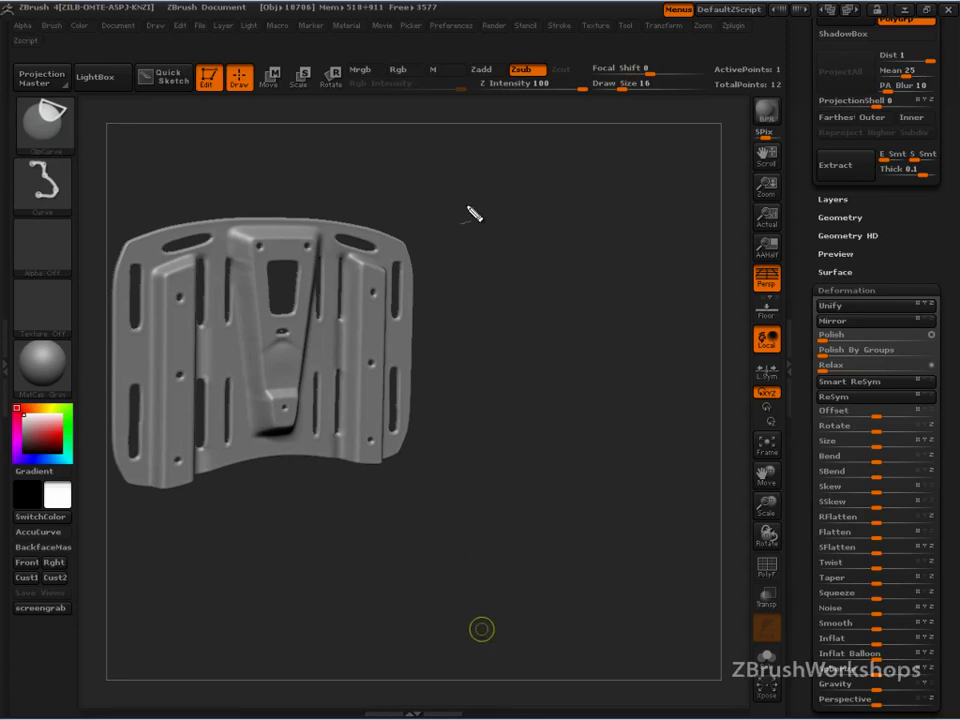
{"action": "mouse_move", "coordinate": [508, 168]}
{"action": "left_mouse_down"}
{"action": "mouse_move", "coordinate": [474, 242]}
{"action": "mouse_move", "coordinate": [598, 200]}
{"action": "mouse_move", "coordinate": [632, 214]}
{"action": "mouse_move", "coordinate": [668, 150]}
{"action": "mouse_move", "coordinate": [684, 188]}
{"action": "left_mouse_up"}
{"action": "left_click_drag", "start_coordinate": [548, 282], "coordinate": [540, 318]}
{"action": "left_click_drag", "start_coordinate": [530, 306], "coordinate": [598, 303]}
{"action": "left_click_drag", "start_coordinate": [441, 428], "coordinate": [500, 425]}
{"action": "mouse_move", "coordinate": [522, 402]}
{"action": "left_mouse_down"}
{"action": "mouse_move", "coordinate": [579, 407]}
{"action": "mouse_move", "coordinate": [643, 396]}
{"action": "mouse_move", "coordinate": [474, 422]}
{"action": "mouse_move", "coordinate": [610, 443]}
{"action": "mouse_move", "coordinate": [615, 470]}
{"action": "mouse_move", "coordinate": [667, 455]}
{"action": "left_mouse_up"}
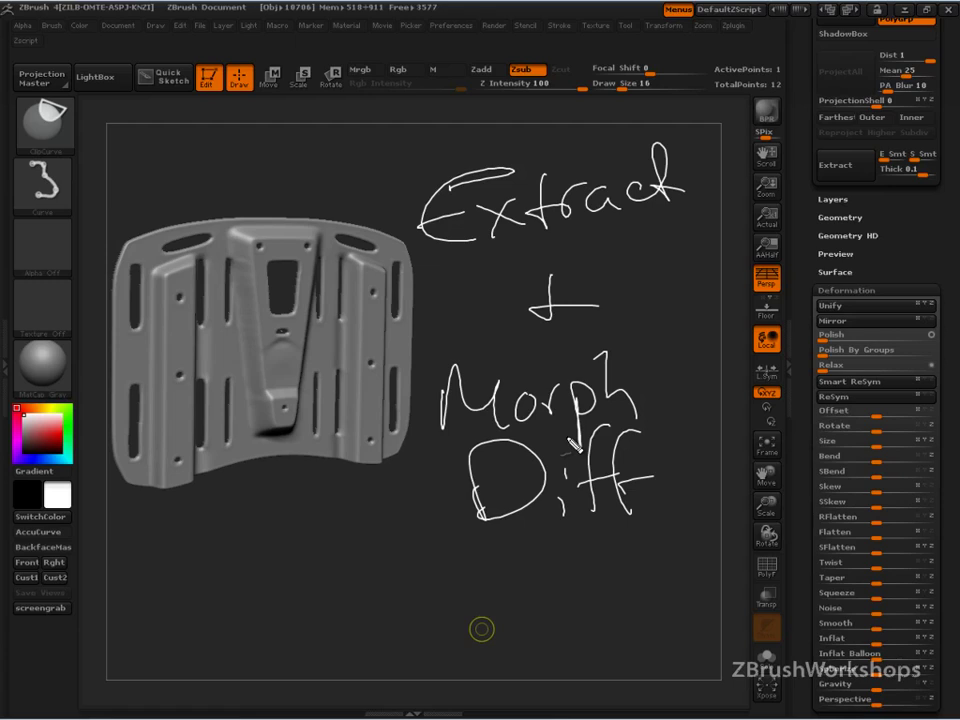
{"action": "key", "text": "Escape"}
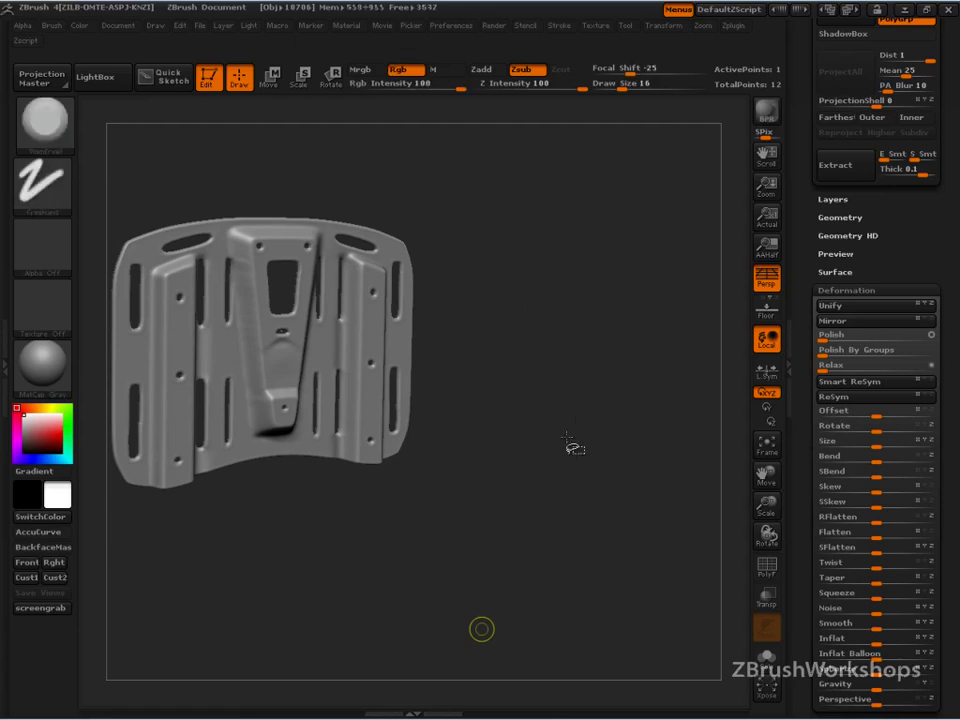
Step: Switch to the PM3D_Helix3D_1 tool containing the holstered gun and turn the model to view the holster
{"action": "left_click_drag", "start_coordinate": [570, 589], "coordinate": [570, 658]}
{"action": "left_click_drag", "start_coordinate": [882, 249], "coordinate": [874, 505]}
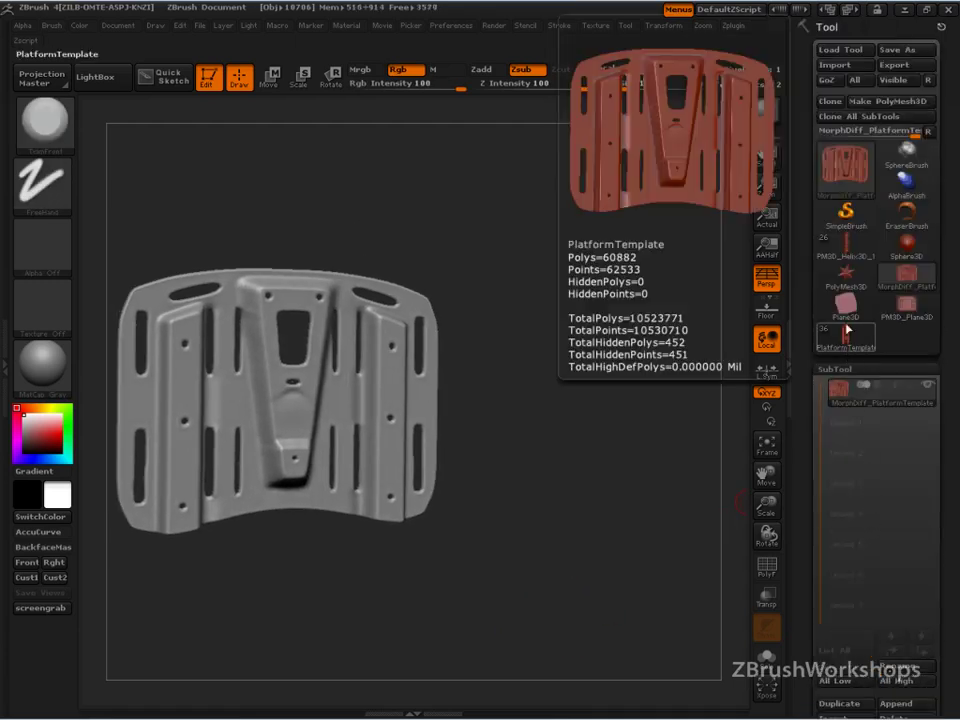
{"action": "left_click", "coordinate": [833, 259]}
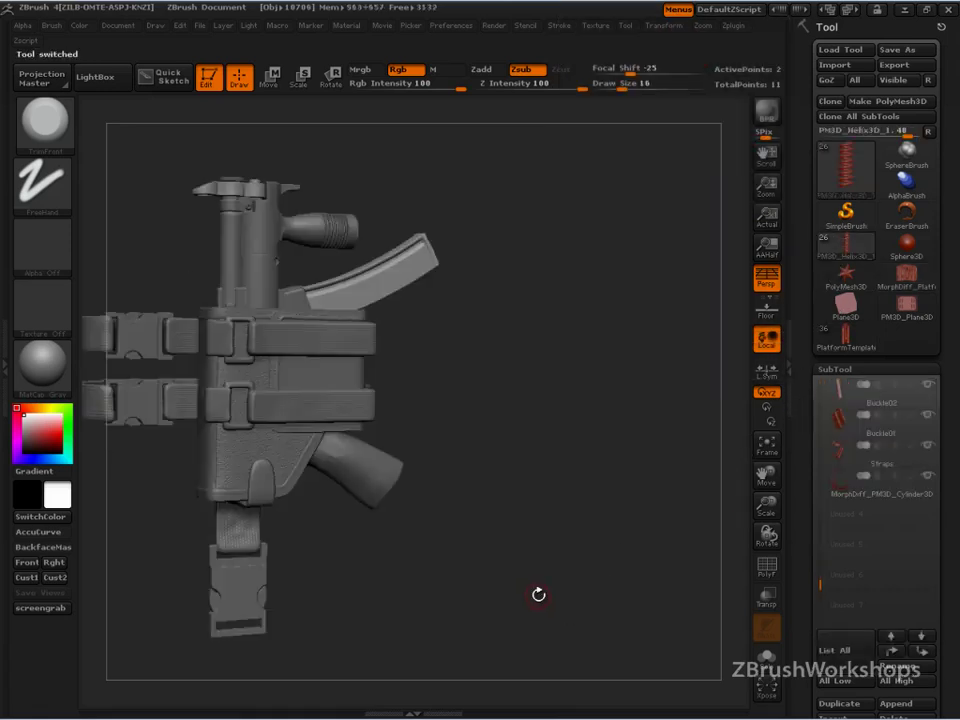
{"action": "mouse_move", "coordinate": [633, 594]}
{"action": "left_mouse_down"}
{"action": "mouse_move", "coordinate": [598, 574]}
{"action": "mouse_move", "coordinate": [615, 606]}
{"action": "mouse_move", "coordinate": [666, 420]}
{"action": "mouse_move", "coordinate": [598, 426]}
{"action": "mouse_move", "coordinate": [555, 536]}
{"action": "mouse_move", "coordinate": [602, 525]}
{"action": "mouse_move", "coordinate": [624, 553]}
{"action": "mouse_move", "coordinate": [621, 644]}
{"action": "mouse_move", "coordinate": [626, 574]}
{"action": "mouse_move", "coordinate": [638, 621]}
{"action": "mouse_move", "coordinate": [639, 612]}
{"action": "left_mouse_up"}
Step: Hide the holster, buckle, Straps and MorphDiff_PM3D_Cylinder3D subtools to leave the bare gun in side view
{"action": "left_click_drag", "start_coordinate": [820, 587], "coordinate": [821, 479]}
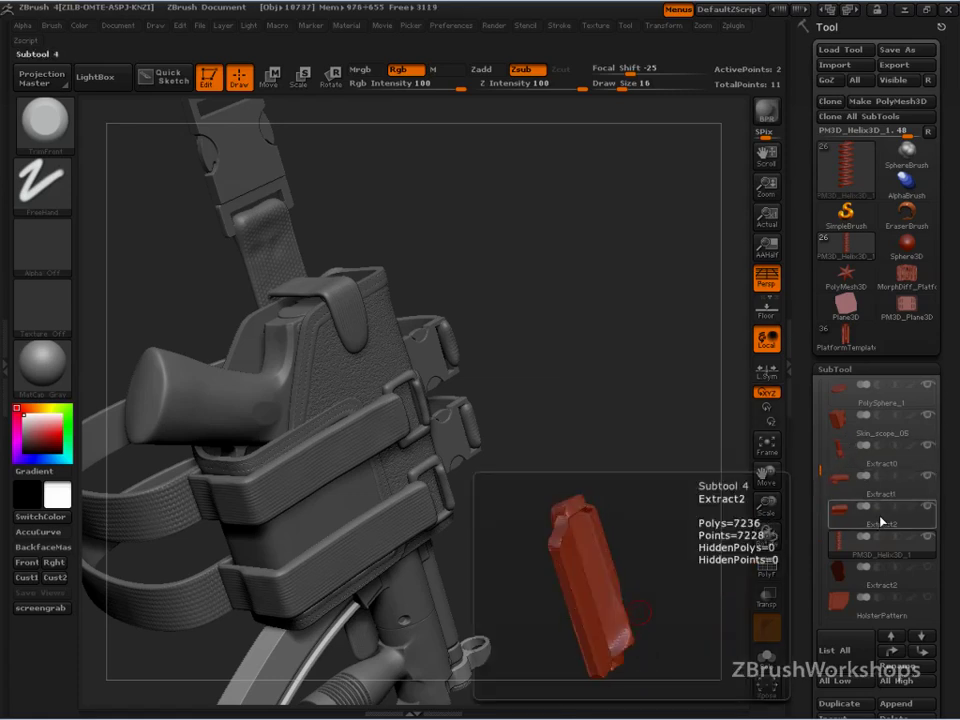
{"action": "mouse_move", "coordinate": [826, 483]}
{"action": "left_click_drag", "start_coordinate": [821, 499], "coordinate": [821, 546]}
{"action": "left_click", "coordinate": [927, 478]}
{"action": "left_click", "coordinate": [927, 508]}
{"action": "left_click", "coordinate": [927, 537]}
{"action": "left_click", "coordinate": [928, 567]}
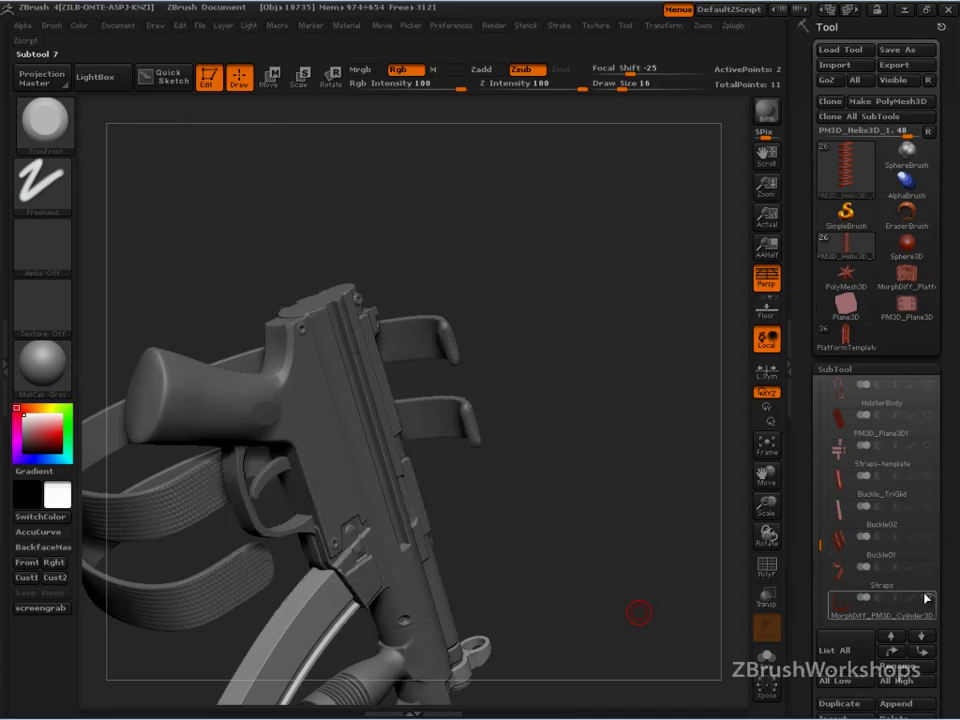
{"action": "left_click", "coordinate": [928, 598]}
{"action": "left_click_drag", "start_coordinate": [821, 550], "coordinate": [823, 577]}
{"action": "mouse_move", "coordinate": [600, 505]}
{"action": "left_mouse_down"}
{"action": "mouse_move", "coordinate": [476, 480]}
{"action": "mouse_move", "coordinate": [534, 521]}
{"action": "mouse_move", "coordinate": [637, 545]}
{"action": "mouse_move", "coordinate": [689, 600]}
{"action": "mouse_move", "coordinate": [660, 600]}
{"action": "mouse_move", "coordinate": [632, 576]}
{"action": "left_mouse_up"}
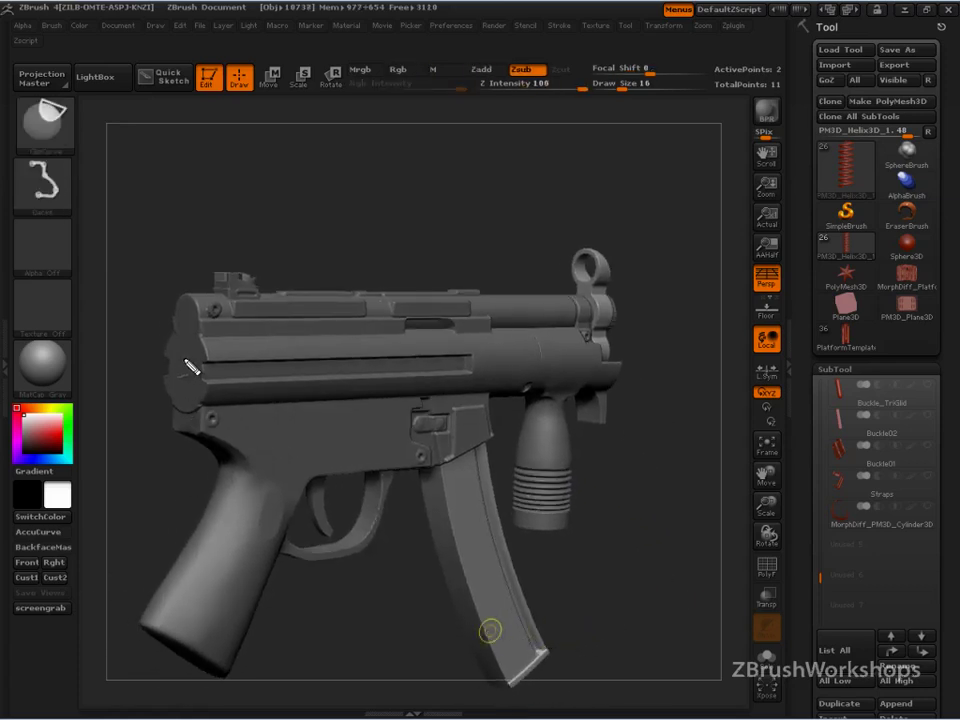
Step: Annotate the gun's main receiver as a large cylinder, with an ellipse at each end joined by two long edges
{"action": "mouse_move", "coordinate": [174, 328]}
{"action": "left_mouse_down"}
{"action": "mouse_move", "coordinate": [170, 386]}
{"action": "mouse_move", "coordinate": [200, 388]}
{"action": "mouse_move", "coordinate": [178, 321]}
{"action": "left_mouse_up"}
{"action": "mouse_move", "coordinate": [514, 325]}
{"action": "left_mouse_down"}
{"action": "mouse_move", "coordinate": [505, 358]}
{"action": "mouse_move", "coordinate": [519, 327]}
{"action": "left_mouse_up"}
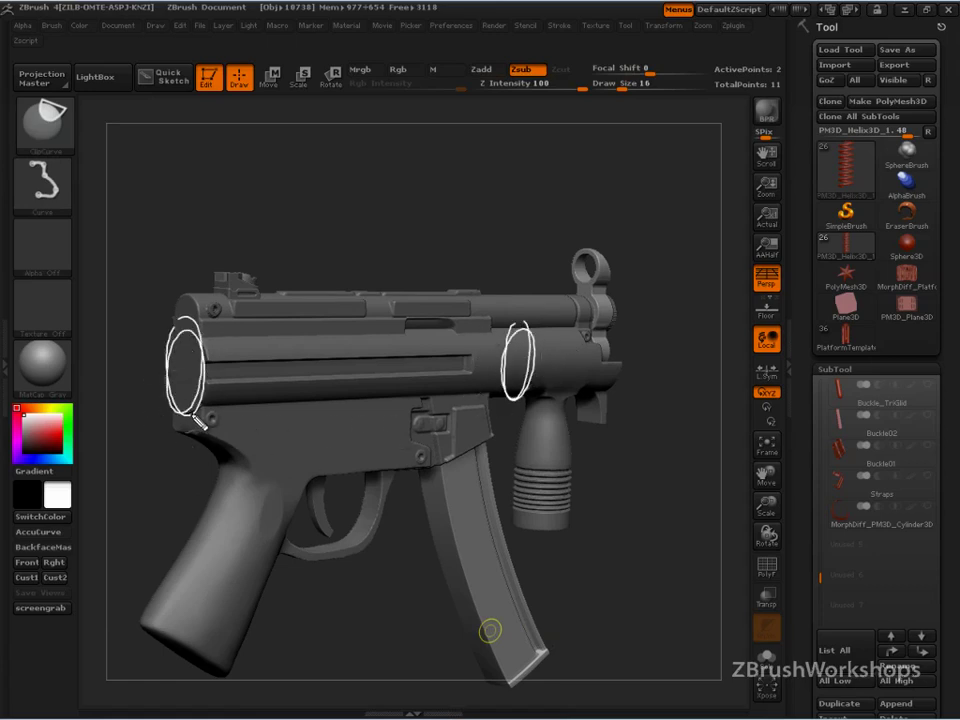
{"action": "left_click_drag", "start_coordinate": [205, 413], "coordinate": [525, 395], "text": "ctrl+shift"}
{"action": "left_click_drag", "start_coordinate": [190, 332], "coordinate": [355, 328], "text": "ctrl+shift"}
{"action": "left_click_drag", "start_coordinate": [416, 335], "coordinate": [492, 332]}
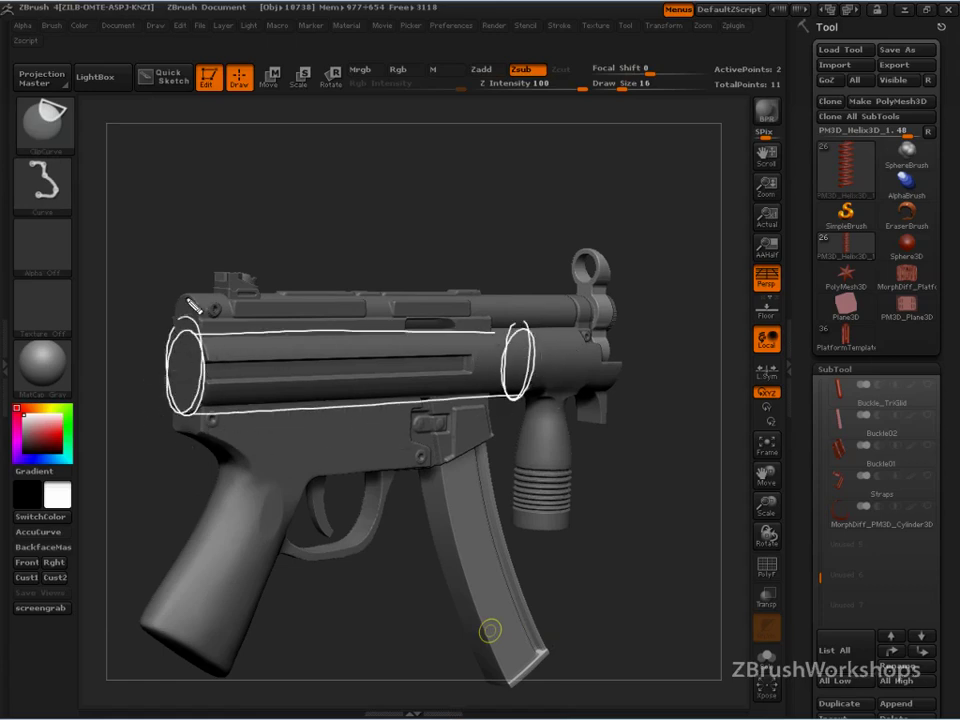
Step: Annotate the upper tube as a smaller cylinder and sketch the two stacked circles of the end profile above the gun
{"action": "mouse_move", "coordinate": [186, 306]}
{"action": "left_mouse_down"}
{"action": "mouse_move", "coordinate": [188, 295]}
{"action": "mouse_move", "coordinate": [190, 334]}
{"action": "left_mouse_up"}
{"action": "mouse_move", "coordinate": [265, 308]}
{"action": "left_mouse_down", "text": "ctrl+shift"}
{"action": "mouse_move", "coordinate": [240, 297]}
{"action": "mouse_move", "coordinate": [565, 300]}
{"action": "mouse_move", "coordinate": [558, 318]}
{"action": "mouse_move", "coordinate": [560, 302]}
{"action": "left_mouse_up", "text": "ctrl+shift"}
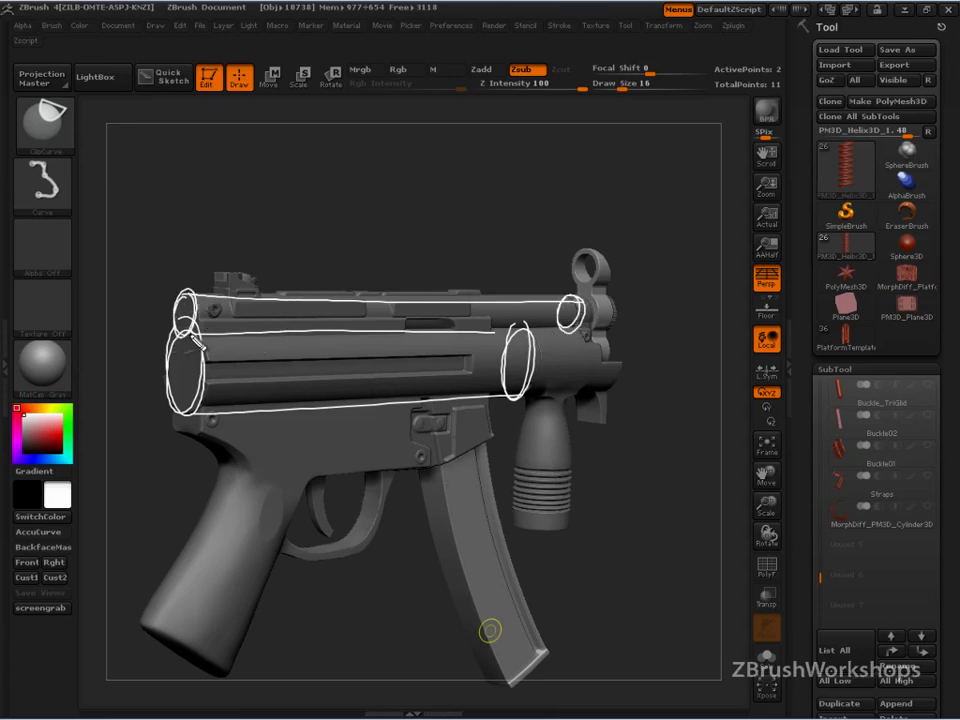
{"action": "mouse_move", "coordinate": [317, 171]}
{"action": "left_mouse_down"}
{"action": "mouse_move", "coordinate": [300, 168]}
{"action": "mouse_move", "coordinate": [296, 150]}
{"action": "mouse_move", "coordinate": [317, 148]}
{"action": "mouse_move", "coordinate": [300, 128]}
{"action": "mouse_move", "coordinate": [278, 238]}
{"action": "mouse_move", "coordinate": [272, 175]}
{"action": "left_mouse_up"}
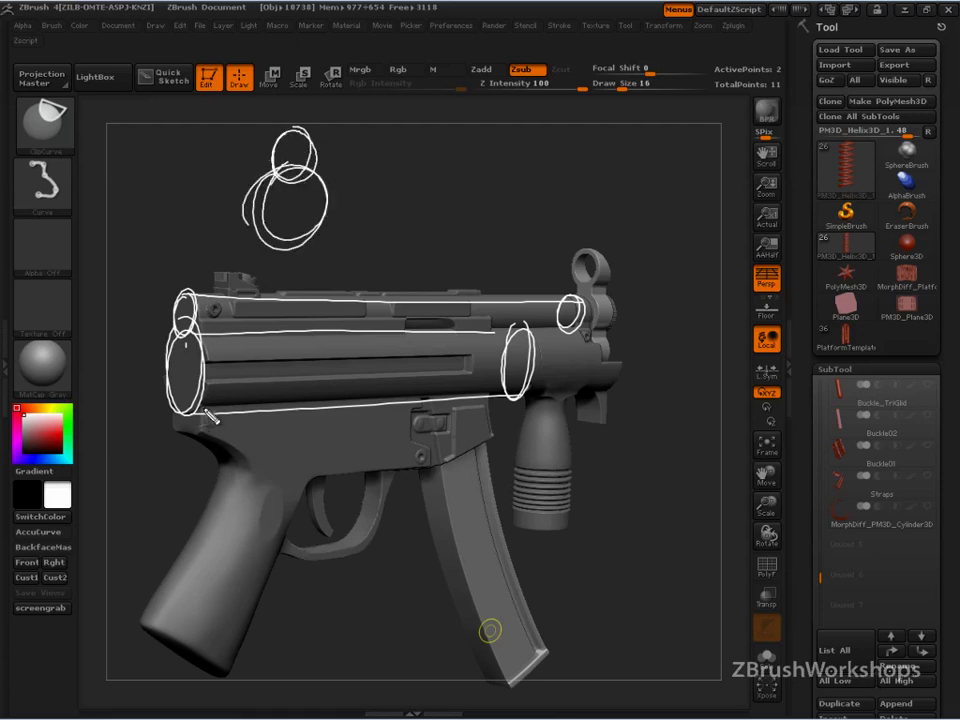
Step: Outline the gun's lower receiver and pistol grip as simple block shapes
{"action": "mouse_move", "coordinate": [202, 399]}
{"action": "left_mouse_down"}
{"action": "mouse_move", "coordinate": [203, 448]}
{"action": "mouse_move", "coordinate": [164, 406]}
{"action": "mouse_move", "coordinate": [184, 436]}
{"action": "mouse_move", "coordinate": [208, 437]}
{"action": "left_mouse_up"}
{"action": "mouse_move", "coordinate": [489, 392]}
{"action": "left_mouse_down"}
{"action": "mouse_move", "coordinate": [496, 440]}
{"action": "mouse_move", "coordinate": [452, 466]}
{"action": "mouse_move", "coordinate": [298, 475]}
{"action": "left_mouse_up"}
{"action": "mouse_move", "coordinate": [205, 434]}
{"action": "left_mouse_down"}
{"action": "mouse_move", "coordinate": [268, 486]}
{"action": "mouse_move", "coordinate": [162, 645]}
{"action": "left_mouse_up"}
{"action": "mouse_move", "coordinate": [215, 472]}
{"action": "left_mouse_down"}
{"action": "mouse_move", "coordinate": [139, 632]}
{"action": "mouse_move", "coordinate": [182, 638]}
{"action": "mouse_move", "coordinate": [226, 676]}
{"action": "left_mouse_up"}
{"action": "mouse_move", "coordinate": [137, 616]}
{"action": "left_mouse_down"}
{"action": "mouse_move", "coordinate": [226, 673]}
{"action": "mouse_move", "coordinate": [322, 478]}
{"action": "left_mouse_up"}
Step: Outline the magazine as a simple long box below the lower receiver
{"action": "left_click_drag", "start_coordinate": [454, 549], "coordinate": [489, 679]}
{"action": "left_click_drag", "start_coordinate": [495, 433], "coordinate": [533, 635]}
{"action": "left_click_drag", "start_coordinate": [542, 625], "coordinate": [495, 668]}
{"action": "mouse_move", "coordinate": [417, 470]}
{"action": "left_mouse_down"}
{"action": "mouse_move", "coordinate": [464, 673]}
{"action": "mouse_move", "coordinate": [494, 668]}
{"action": "mouse_move", "coordinate": [529, 636]}
{"action": "left_mouse_up"}
{"action": "left_click_drag", "start_coordinate": [520, 326], "coordinate": [533, 343]}
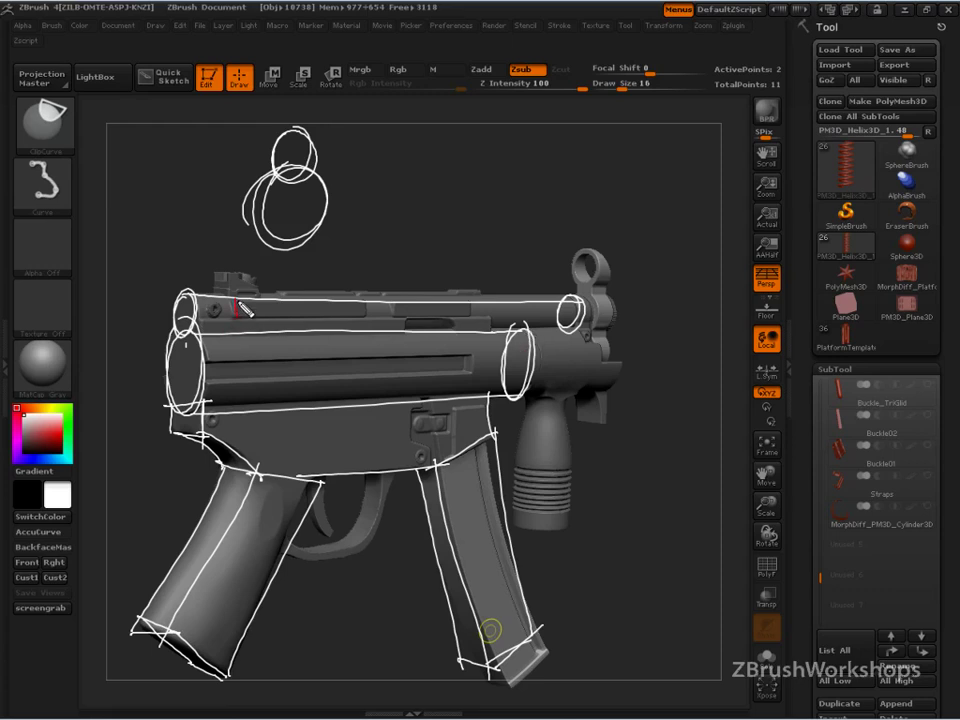
Step: Mark the secondary details in red: the upper side panels, the magazine-well plate and the long receiver groove
{"action": "left_click_drag", "start_coordinate": [235, 299], "coordinate": [472, 318]}
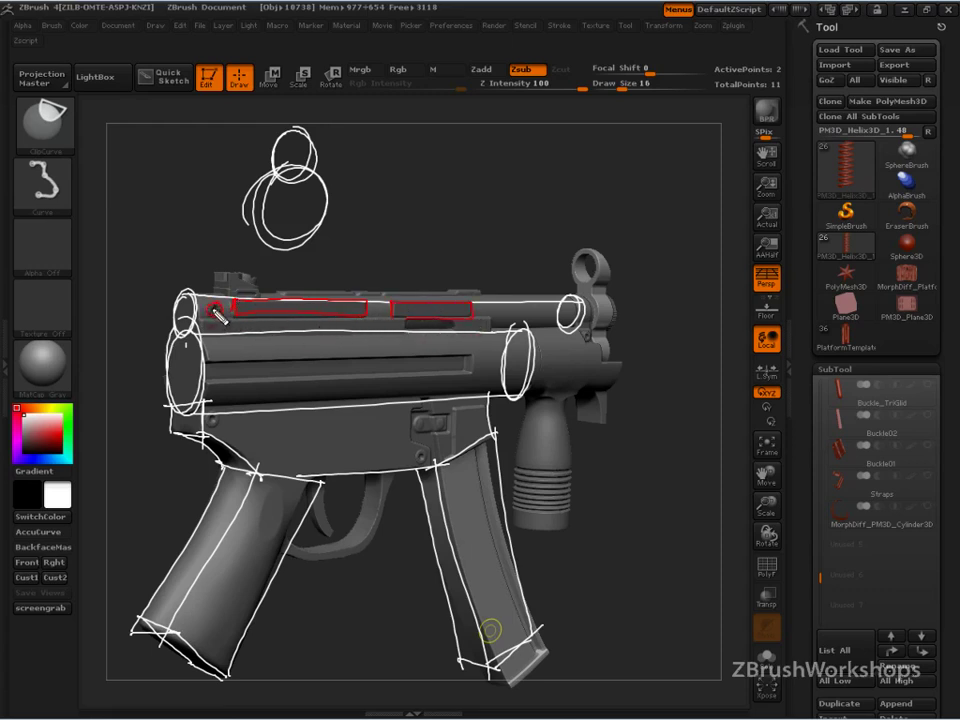
{"action": "mouse_move", "coordinate": [420, 401]}
{"action": "left_mouse_down"}
{"action": "mouse_move", "coordinate": [409, 428]}
{"action": "mouse_move", "coordinate": [430, 466]}
{"action": "mouse_move", "coordinate": [478, 408]}
{"action": "left_mouse_up"}
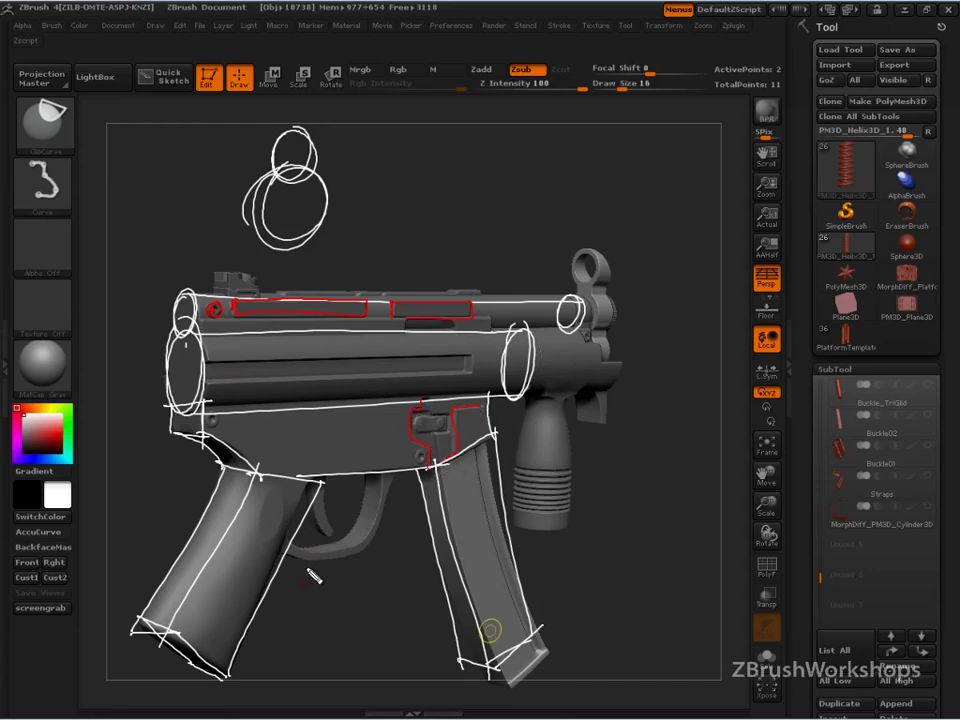
{"action": "left_click_drag", "start_coordinate": [208, 360], "coordinate": [478, 366]}
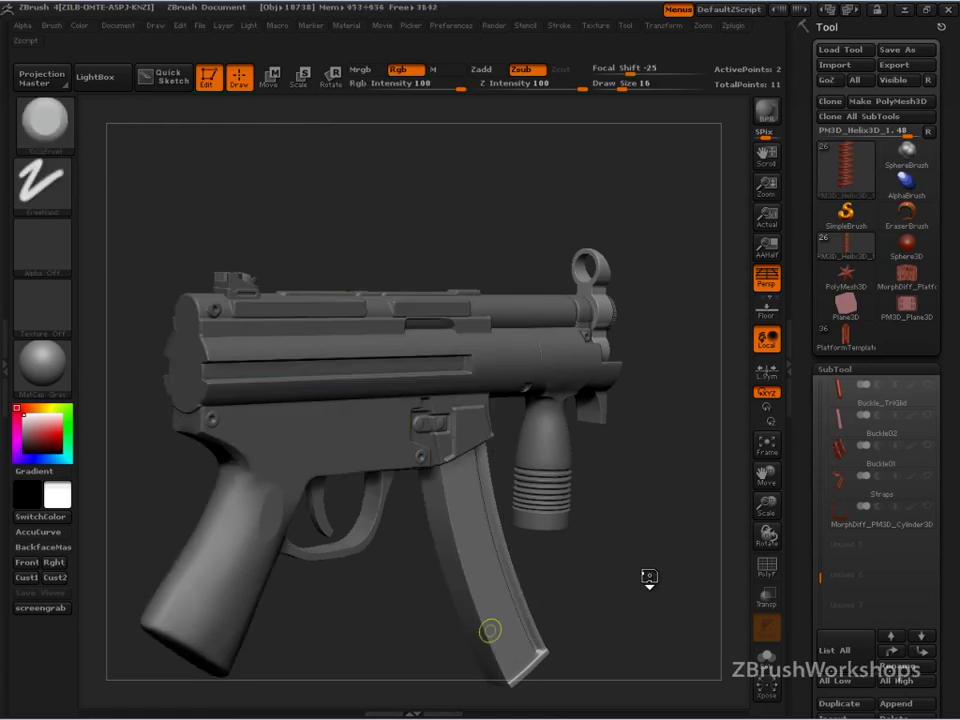
Step: Annotate workflow item 1 as "shadowbox" above the gun and sketch a cylinder beneath it
{"action": "mouse_move", "coordinate": [647, 574]}
{"action": "left_mouse_down"}
{"action": "mouse_move", "coordinate": [606, 585]}
{"action": "mouse_move", "coordinate": [653, 578]}
{"action": "mouse_move", "coordinate": [583, 574]}
{"action": "mouse_move", "coordinate": [664, 572]}
{"action": "mouse_move", "coordinate": [546, 574]}
{"action": "mouse_move", "coordinate": [583, 581]}
{"action": "left_mouse_up"}
{"action": "key", "text": "ctrl+shift"}
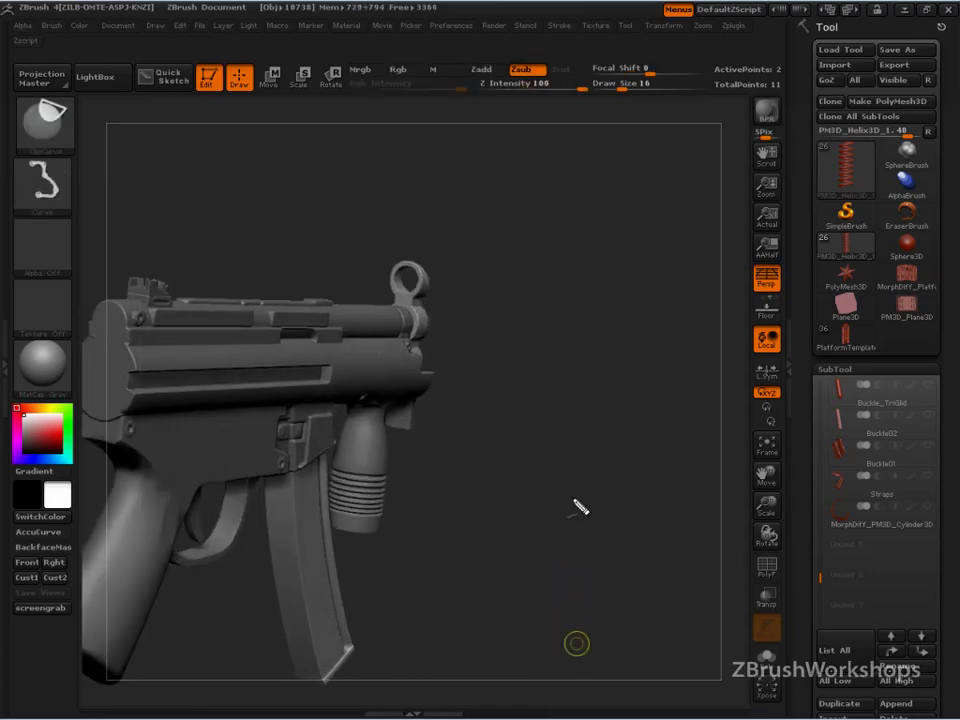
{"action": "left_click_drag", "start_coordinate": [370, 141], "coordinate": [333, 183]}
{"action": "left_click_drag", "start_coordinate": [402, 123], "coordinate": [409, 177]}
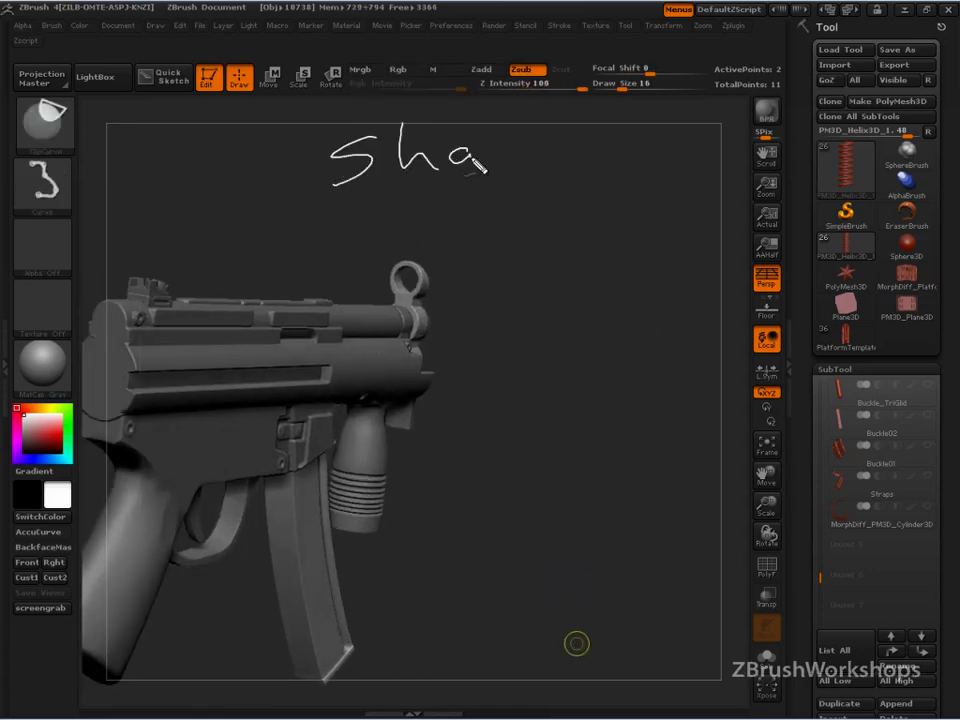
{"action": "mouse_move", "coordinate": [484, 174]}
{"action": "left_mouse_down"}
{"action": "mouse_move", "coordinate": [579, 152]}
{"action": "mouse_move", "coordinate": [680, 148]}
{"action": "mouse_move", "coordinate": [711, 165]}
{"action": "left_mouse_up"}
{"action": "mouse_move", "coordinate": [352, 207]}
{"action": "left_mouse_down"}
{"action": "mouse_move", "coordinate": [345, 242]}
{"action": "mouse_move", "coordinate": [323, 268]}
{"action": "mouse_move", "coordinate": [344, 278]}
{"action": "mouse_move", "coordinate": [415, 207]}
{"action": "mouse_move", "coordinate": [470, 275]}
{"action": "mouse_move", "coordinate": [418, 330]}
{"action": "left_mouse_up"}
{"action": "left_click_drag", "start_coordinate": [283, 138], "coordinate": [285, 162]}
{"action": "left_click_drag", "start_coordinate": [300, 110], "coordinate": [322, 125]}
Step: Add a circled number 2 and the word "Clip" as the second workflow item
{"action": "left_click_drag", "start_coordinate": [525, 222], "coordinate": [500, 270]}
{"action": "mouse_move", "coordinate": [512, 238]}
{"action": "left_mouse_down"}
{"action": "mouse_move", "coordinate": [545, 266]}
{"action": "mouse_move", "coordinate": [508, 290]}
{"action": "left_mouse_up"}
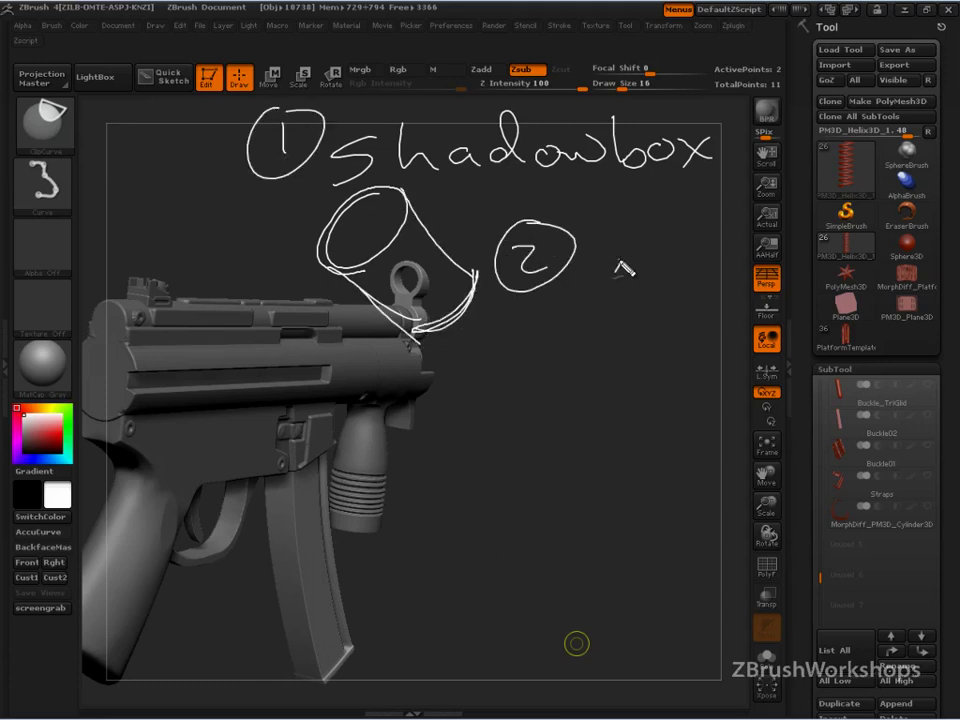
{"action": "left_click_drag", "start_coordinate": [620, 264], "coordinate": [618, 312]}
{"action": "mouse_move", "coordinate": [636, 262]}
{"action": "left_mouse_down"}
{"action": "mouse_move", "coordinate": [638, 314]}
{"action": "mouse_move", "coordinate": [683, 293]}
{"action": "mouse_move", "coordinate": [661, 300]}
{"action": "left_mouse_up"}
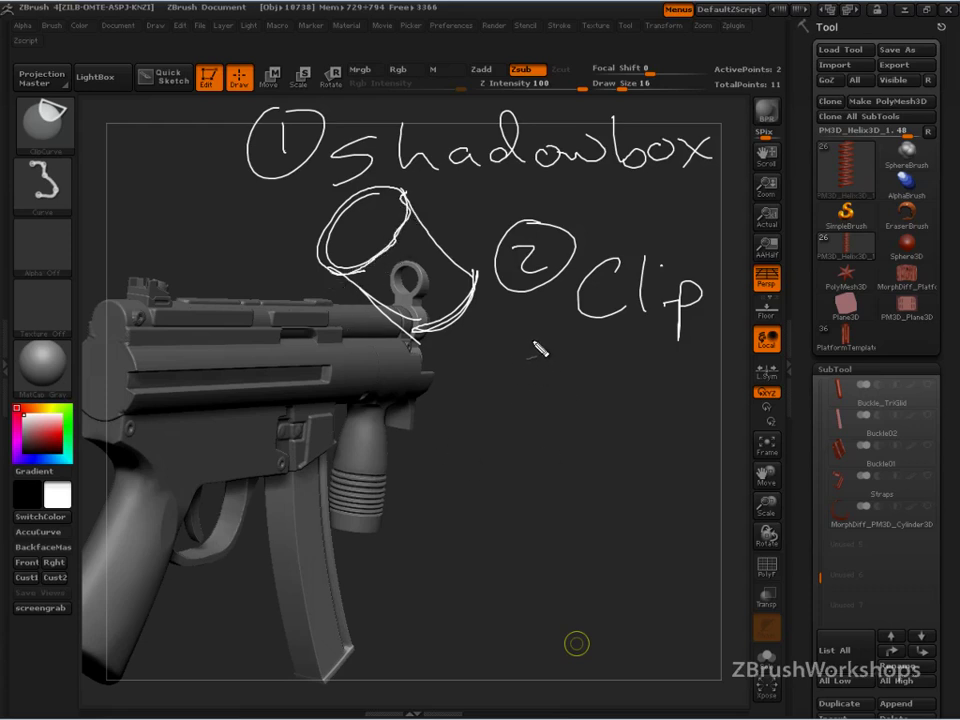
Step: Sketch a large cylinder with a smaller overlapping cylinder along its side below the Clip note
{"action": "mouse_move", "coordinate": [535, 345]}
{"action": "left_mouse_down"}
{"action": "mouse_move", "coordinate": [553, 388]}
{"action": "mouse_move", "coordinate": [563, 353]}
{"action": "mouse_move", "coordinate": [489, 409]}
{"action": "mouse_move", "coordinate": [566, 480]}
{"action": "left_mouse_up"}
{"action": "mouse_move", "coordinate": [563, 334]}
{"action": "left_mouse_down"}
{"action": "mouse_move", "coordinate": [650, 434]}
{"action": "mouse_move", "coordinate": [631, 473]}
{"action": "mouse_move", "coordinate": [580, 497]}
{"action": "left_mouse_up"}
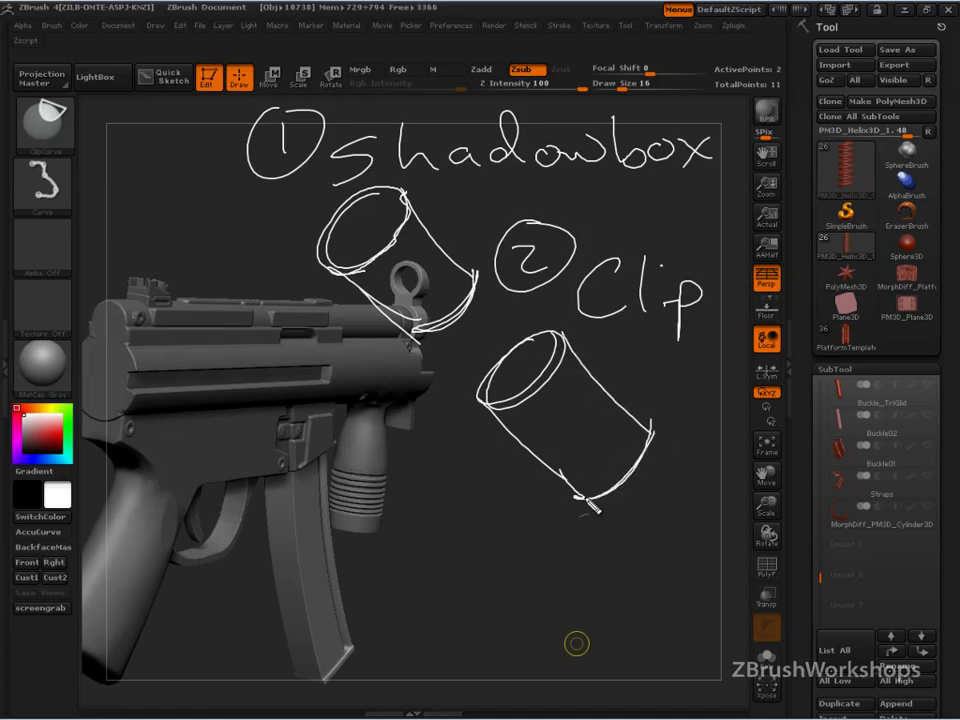
{"action": "mouse_move", "coordinate": [489, 424]}
{"action": "left_mouse_down"}
{"action": "mouse_move", "coordinate": [470, 432]}
{"action": "mouse_move", "coordinate": [512, 412]}
{"action": "left_mouse_up"}
{"action": "left_click_drag", "start_coordinate": [620, 503], "coordinate": [589, 544]}
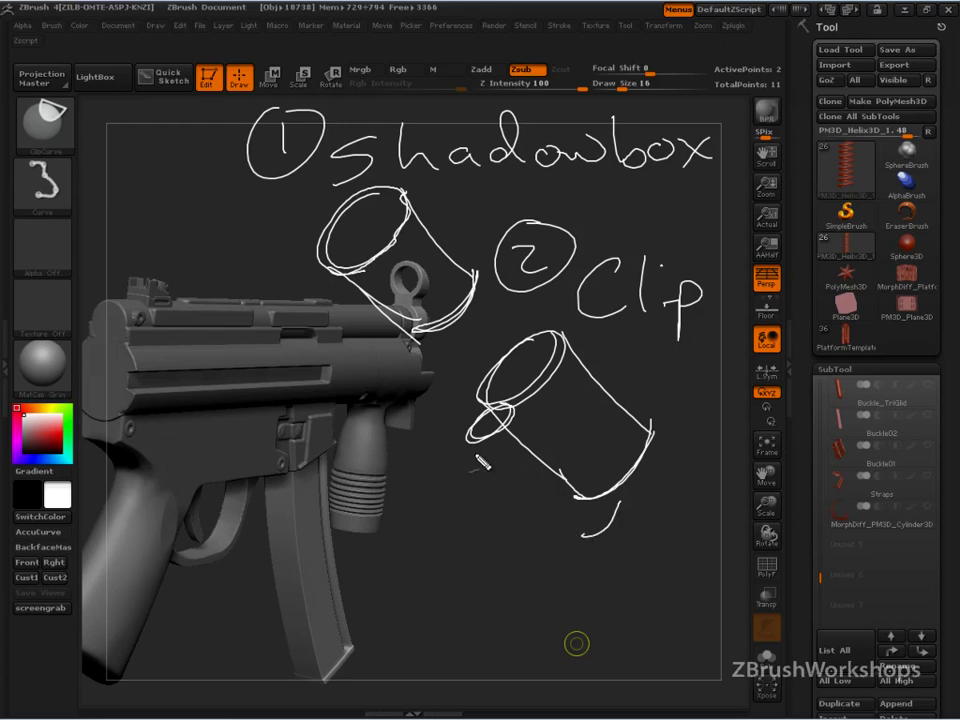
{"action": "left_click_drag", "start_coordinate": [476, 450], "coordinate": [586, 547]}
{"action": "left_click_drag", "start_coordinate": [510, 409], "coordinate": [620, 500]}
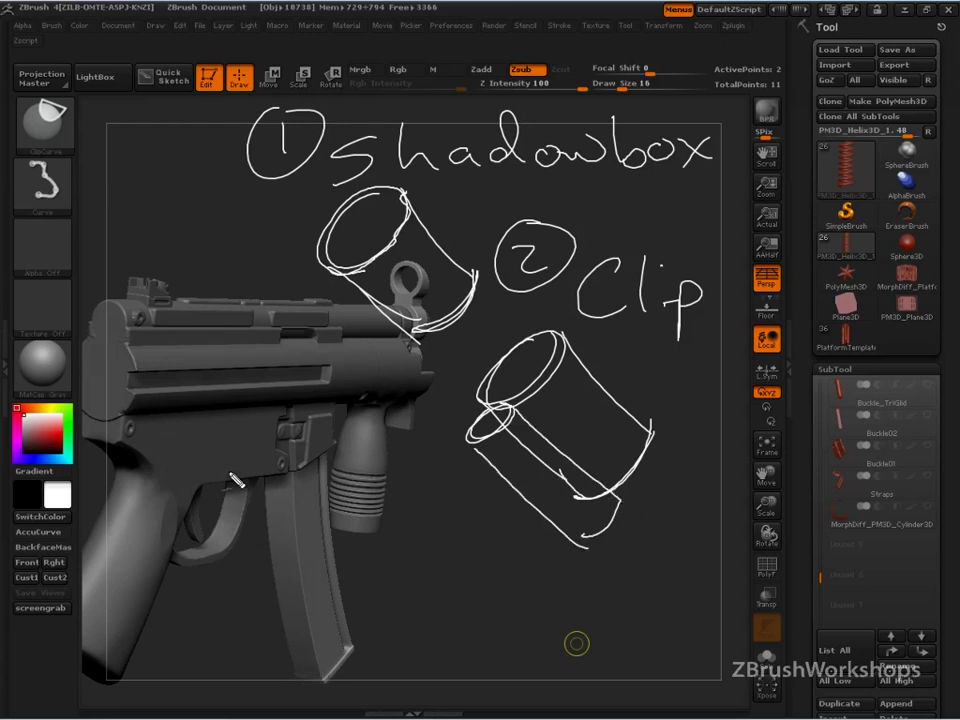
Step: Add workflow item 3 as "Remesh" and outline the gun's receiver and upper tube as one merged shape
{"action": "mouse_move", "coordinate": [437, 488]}
{"action": "left_mouse_down"}
{"action": "mouse_move", "coordinate": [442, 533]}
{"action": "mouse_move", "coordinate": [400, 600]}
{"action": "mouse_move", "coordinate": [585, 610]}
{"action": "left_mouse_up"}
{"action": "left_click_drag", "start_coordinate": [603, 562], "coordinate": [638, 610]}
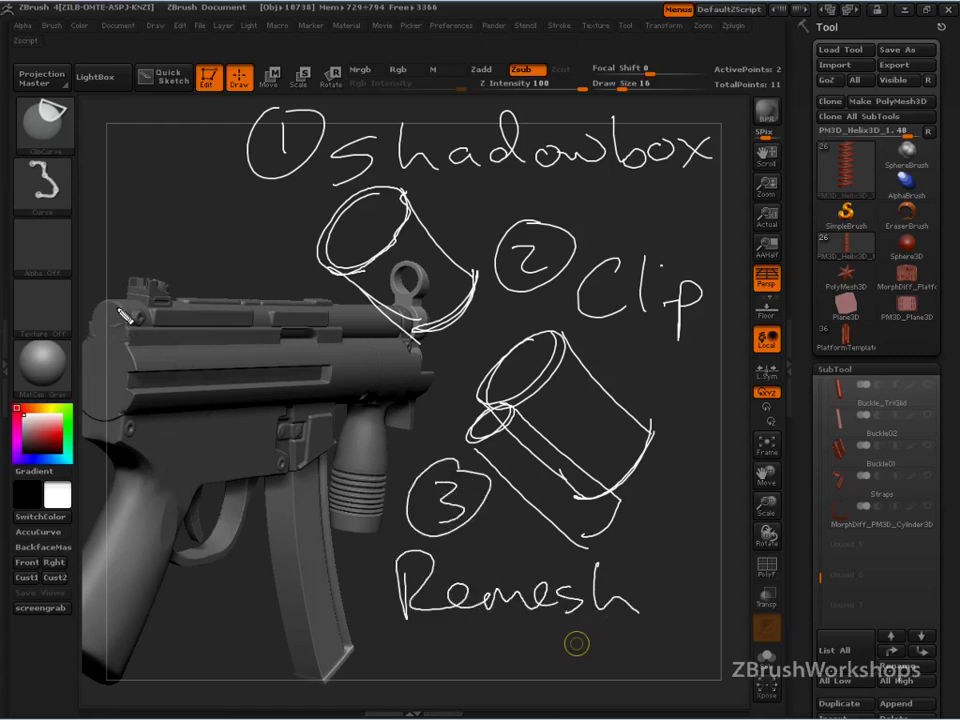
{"action": "mouse_move", "coordinate": [122, 297]}
{"action": "left_mouse_down"}
{"action": "mouse_move", "coordinate": [85, 410]}
{"action": "mouse_move", "coordinate": [112, 300]}
{"action": "mouse_move", "coordinate": [408, 310]}
{"action": "mouse_move", "coordinate": [420, 352]}
{"action": "mouse_move", "coordinate": [386, 404]}
{"action": "mouse_move", "coordinate": [130, 412]}
{"action": "left_mouse_up"}
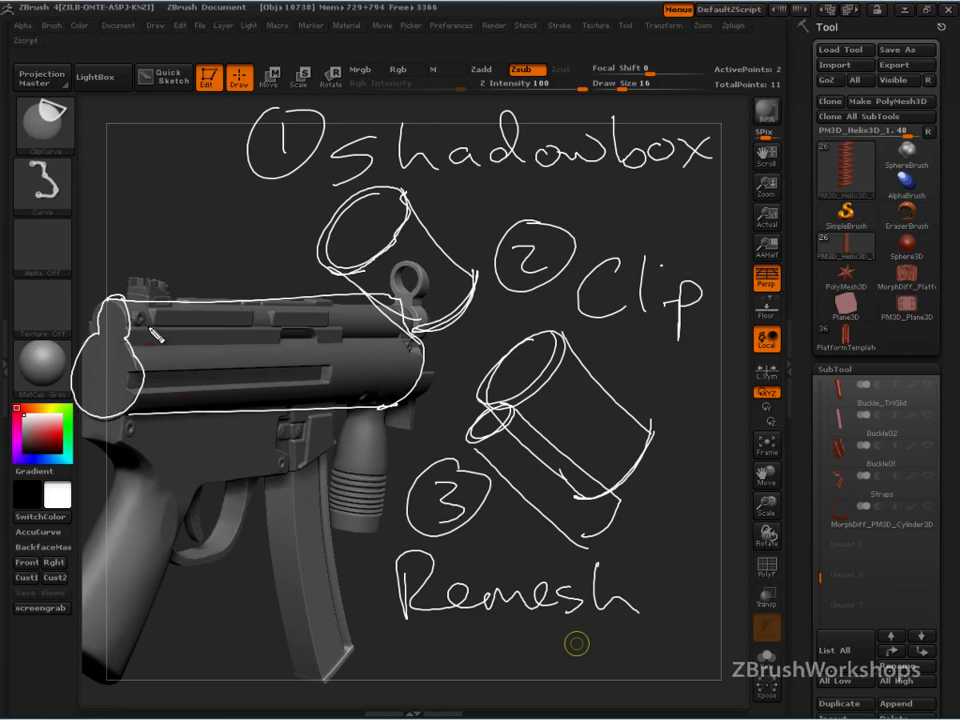
Step: Select the mp5_15 receiver subtool and show it alone in Solo mode without the drawn annotations
{"action": "mouse_move", "coordinate": [152, 322]}
{"action": "left_mouse_down"}
{"action": "mouse_move", "coordinate": [153, 311]}
{"action": "mouse_move", "coordinate": [258, 324]}
{"action": "left_mouse_up"}
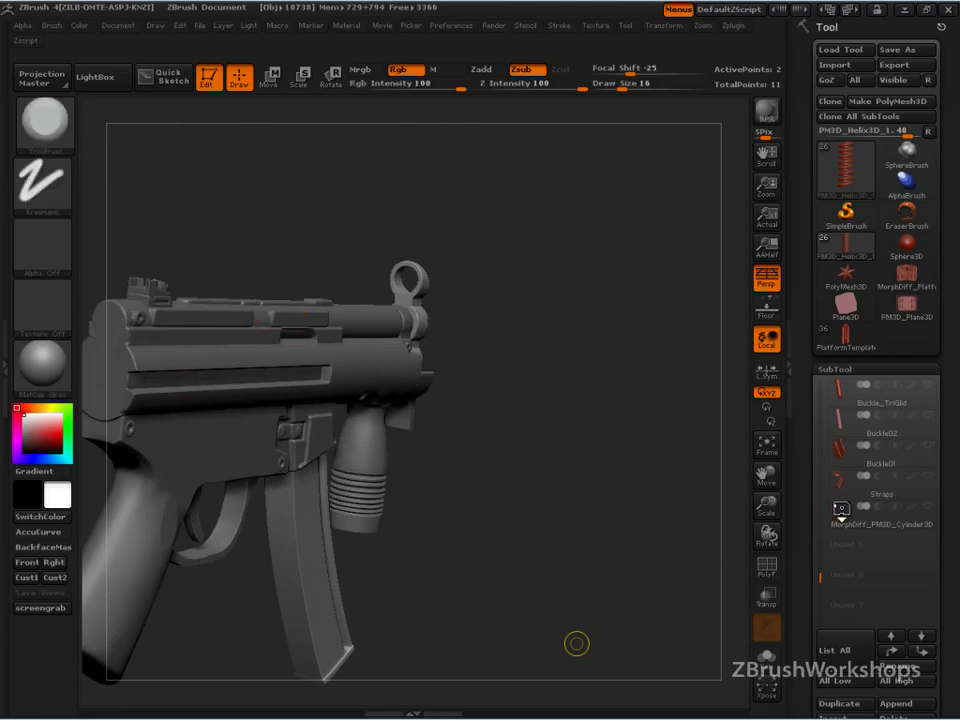
{"action": "left_click_drag", "start_coordinate": [821, 580], "coordinate": [820, 376]}
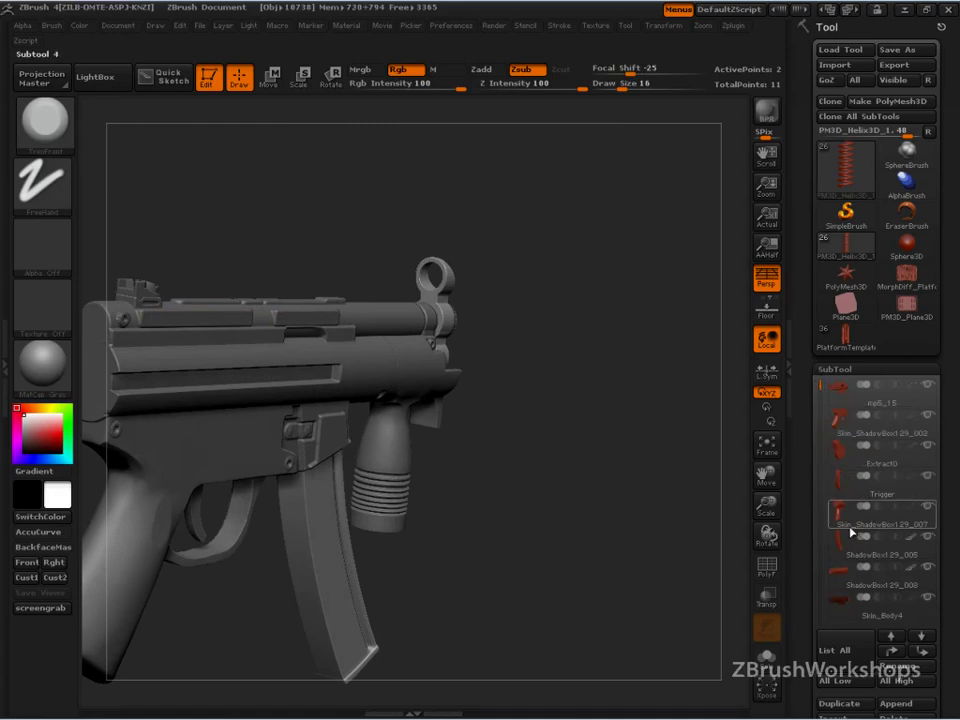
{"action": "left_click", "coordinate": [834, 392]}
{"action": "key", "text": "shift+s"}
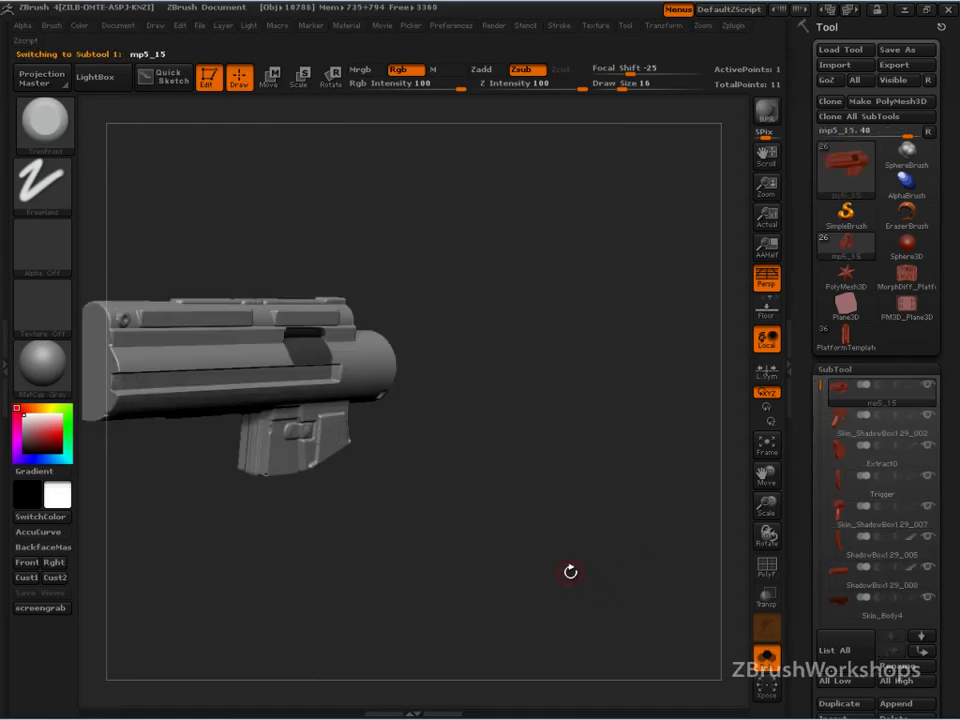
{"action": "left_click_drag", "start_coordinate": [494, 560], "coordinate": [651, 446]}
Step: Examine the isolated mp5_15 receiver, Skin_ShadowBox129_002 grip and Skin_ShadowBox129_007 foregrip subtools one by one from different angles
{"action": "left_click", "coordinate": [880, 422]}
{"action": "left_click_drag", "start_coordinate": [700, 545], "coordinate": [605, 574]}
{"action": "left_click", "coordinate": [878, 394]}
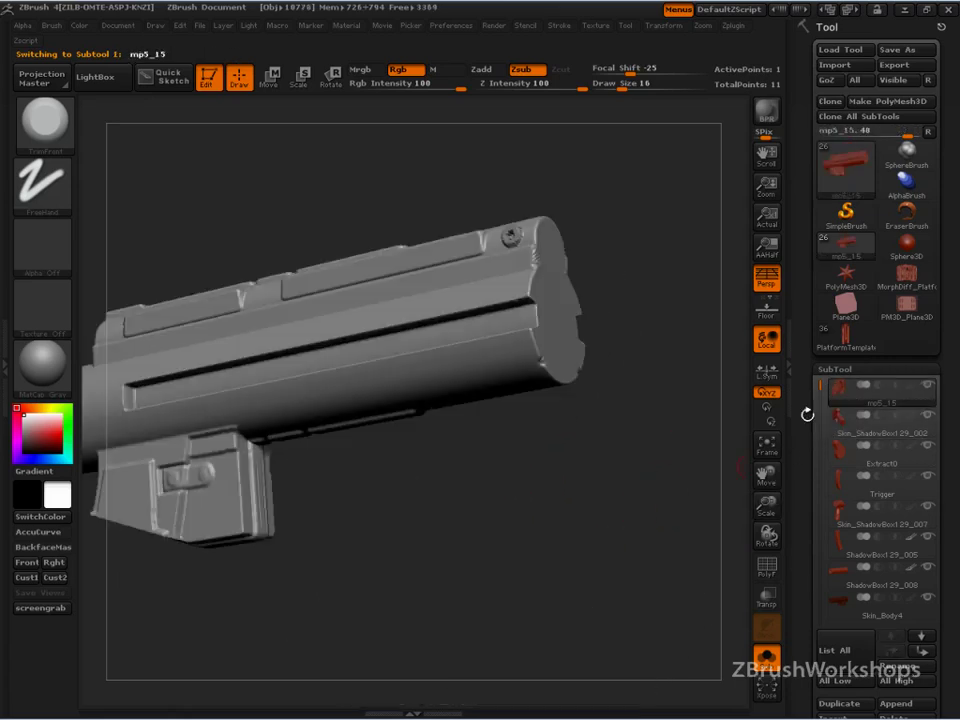
{"action": "left_click_drag", "start_coordinate": [676, 475], "coordinate": [621, 571]}
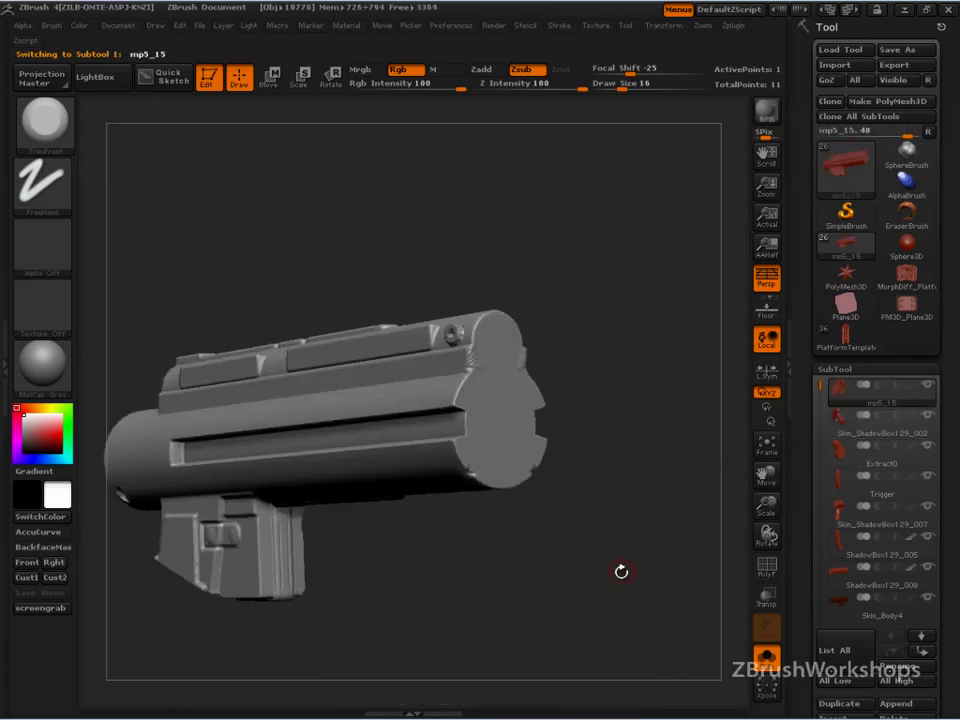
{"action": "left_click", "coordinate": [827, 432]}
{"action": "left_click_drag", "start_coordinate": [677, 553], "coordinate": [645, 431]}
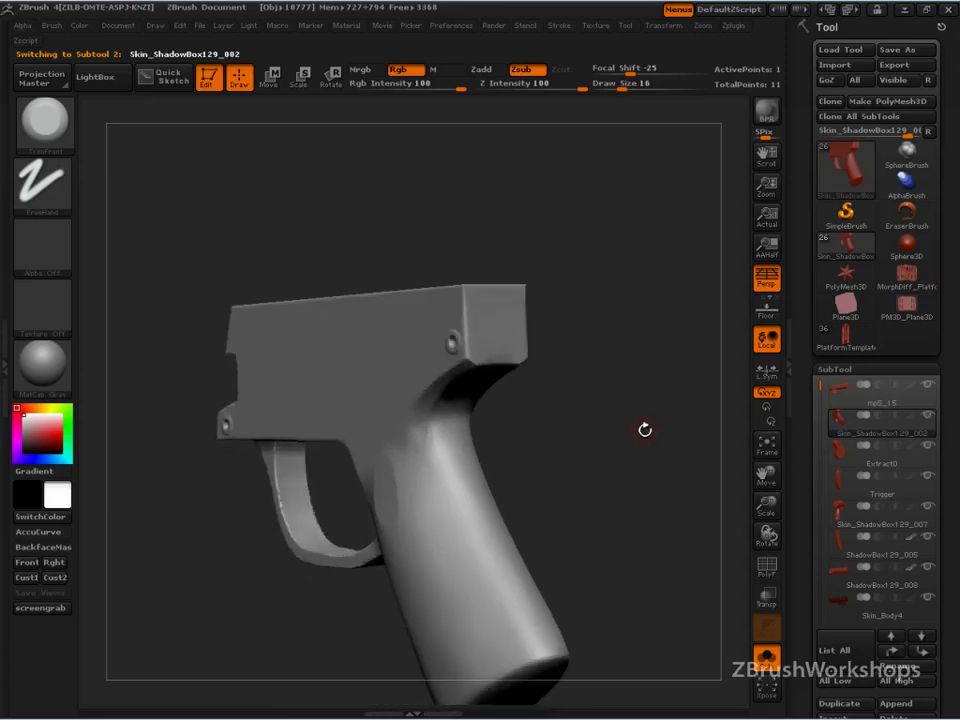
{"action": "left_click", "coordinate": [826, 522]}
{"action": "mouse_move", "coordinate": [454, 506]}
{"action": "left_mouse_down"}
{"action": "mouse_move", "coordinate": [572, 523]}
{"action": "mouse_move", "coordinate": [663, 551]}
{"action": "mouse_move", "coordinate": [620, 548]}
{"action": "mouse_move", "coordinate": [643, 563]}
{"action": "mouse_move", "coordinate": [611, 519]}
{"action": "left_mouse_up"}
Step: Outline the foregrip's basic shapes: both ends of the large cylinder, the half-round front cradle, and the handle as a vertical cylinder
{"action": "key", "text": "ctrl+shift"}
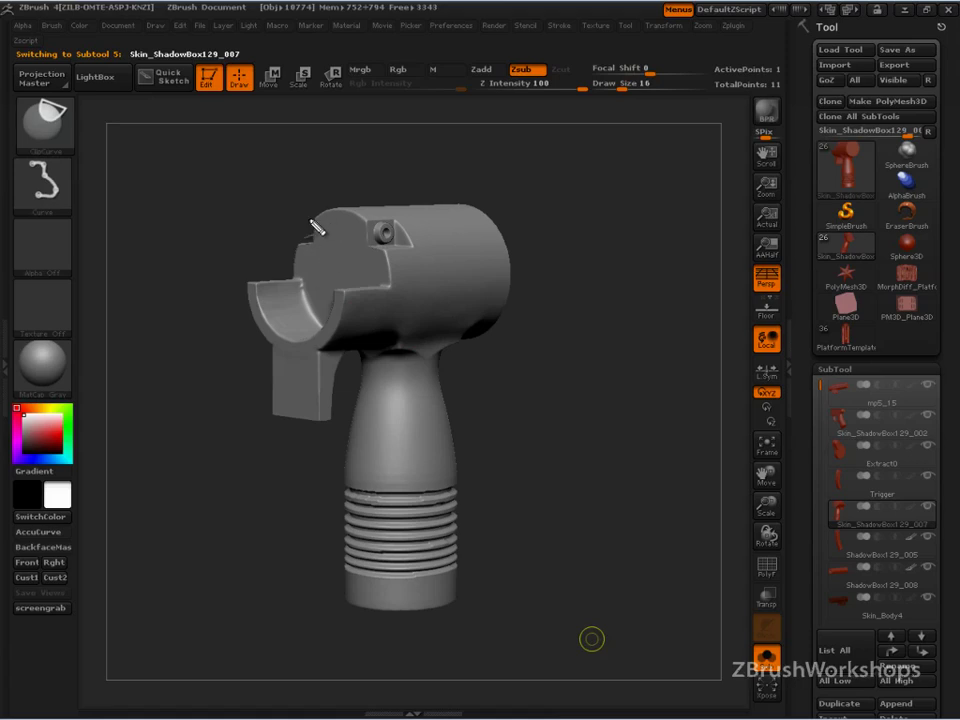
{"action": "mouse_move", "coordinate": [309, 220]}
{"action": "left_mouse_down"}
{"action": "mouse_move", "coordinate": [336, 209]}
{"action": "mouse_move", "coordinate": [313, 339]}
{"action": "left_mouse_up"}
{"action": "mouse_move", "coordinate": [452, 208]}
{"action": "left_mouse_down"}
{"action": "mouse_move", "coordinate": [433, 306]}
{"action": "mouse_move", "coordinate": [470, 213]}
{"action": "left_mouse_up"}
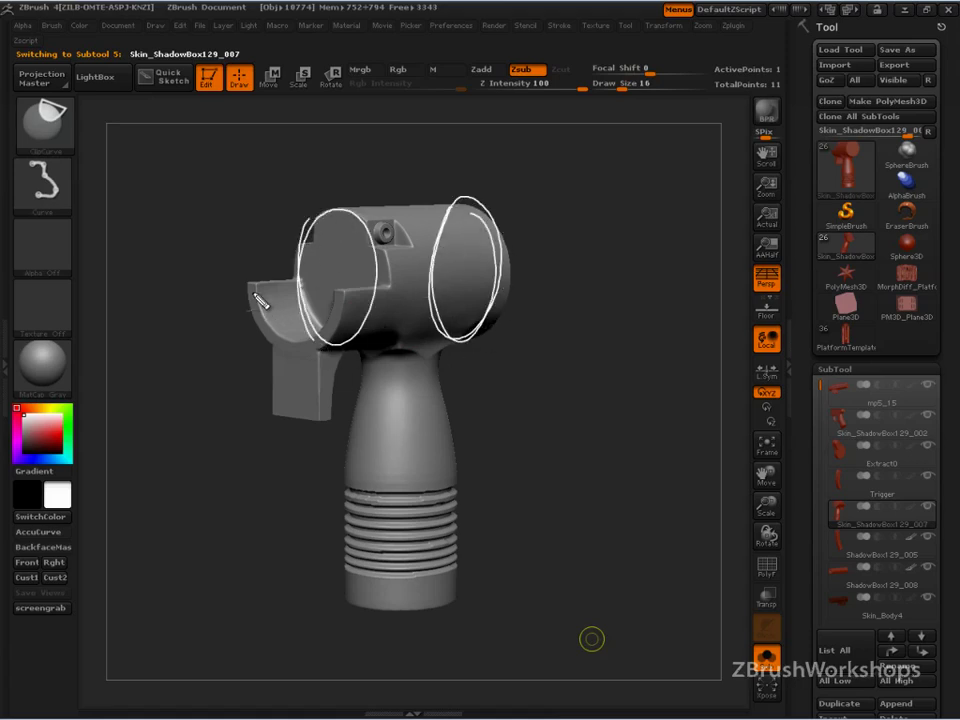
{"action": "mouse_move", "coordinate": [257, 298]}
{"action": "left_mouse_down"}
{"action": "mouse_move", "coordinate": [271, 338]}
{"action": "mouse_move", "coordinate": [248, 345]}
{"action": "mouse_move", "coordinate": [352, 345]}
{"action": "left_mouse_up"}
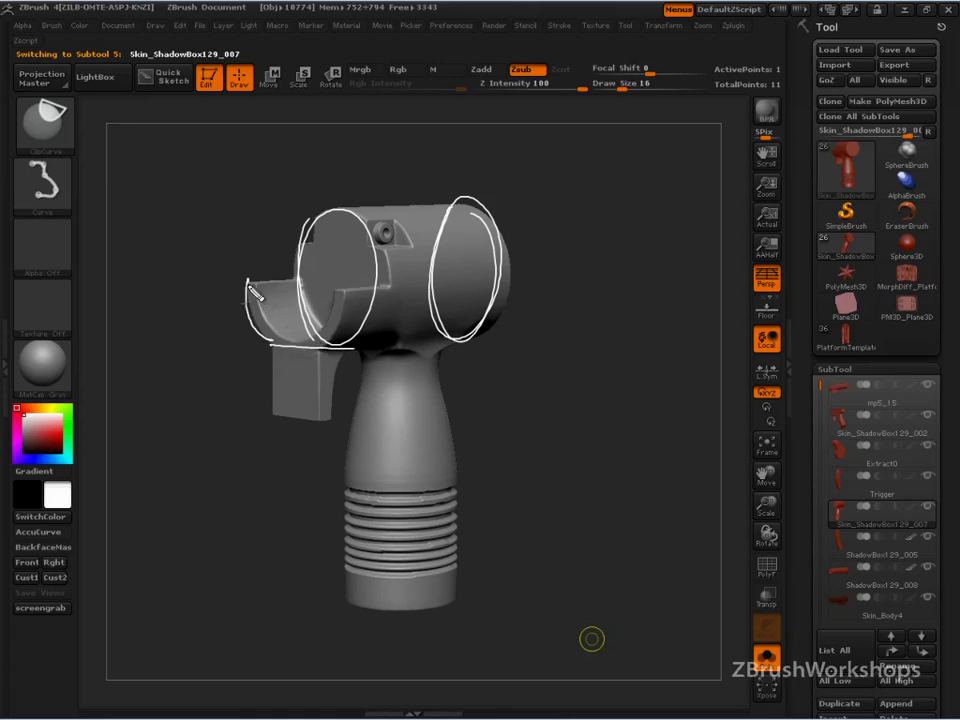
{"action": "mouse_move", "coordinate": [248, 285]}
{"action": "left_mouse_down"}
{"action": "mouse_move", "coordinate": [338, 292]}
{"action": "mouse_move", "coordinate": [256, 332]}
{"action": "left_mouse_up"}
{"action": "left_click_drag", "start_coordinate": [329, 293], "coordinate": [394, 291]}
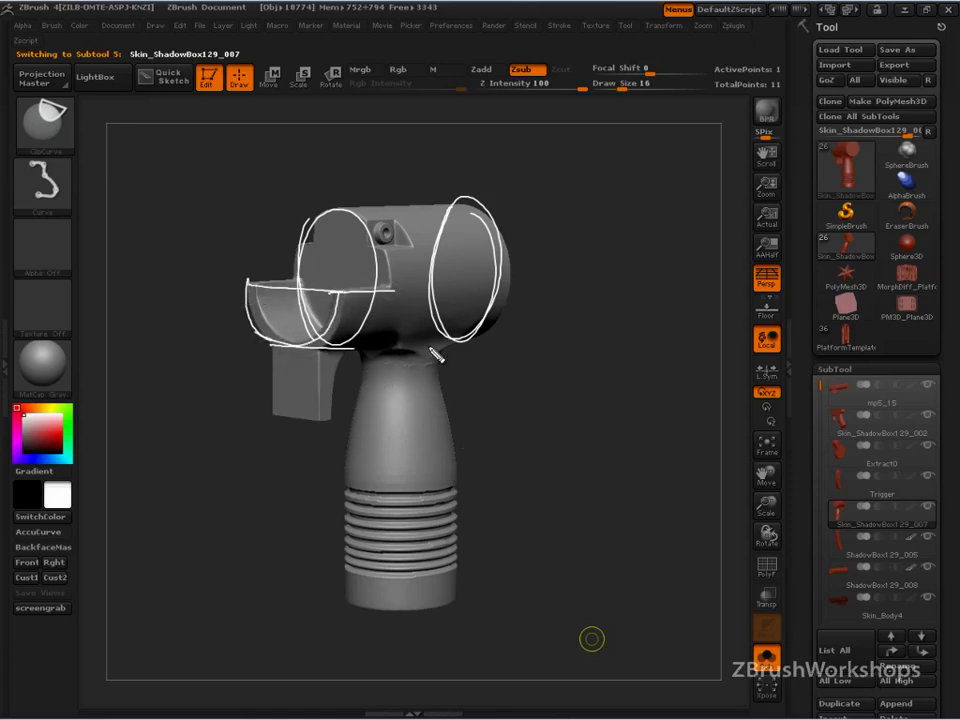
{"action": "mouse_move", "coordinate": [368, 357]}
{"action": "left_mouse_down"}
{"action": "mouse_move", "coordinate": [365, 592]}
{"action": "mouse_move", "coordinate": [452, 586]}
{"action": "left_mouse_up"}
{"action": "left_click_drag", "start_coordinate": [450, 354], "coordinate": [450, 590]}
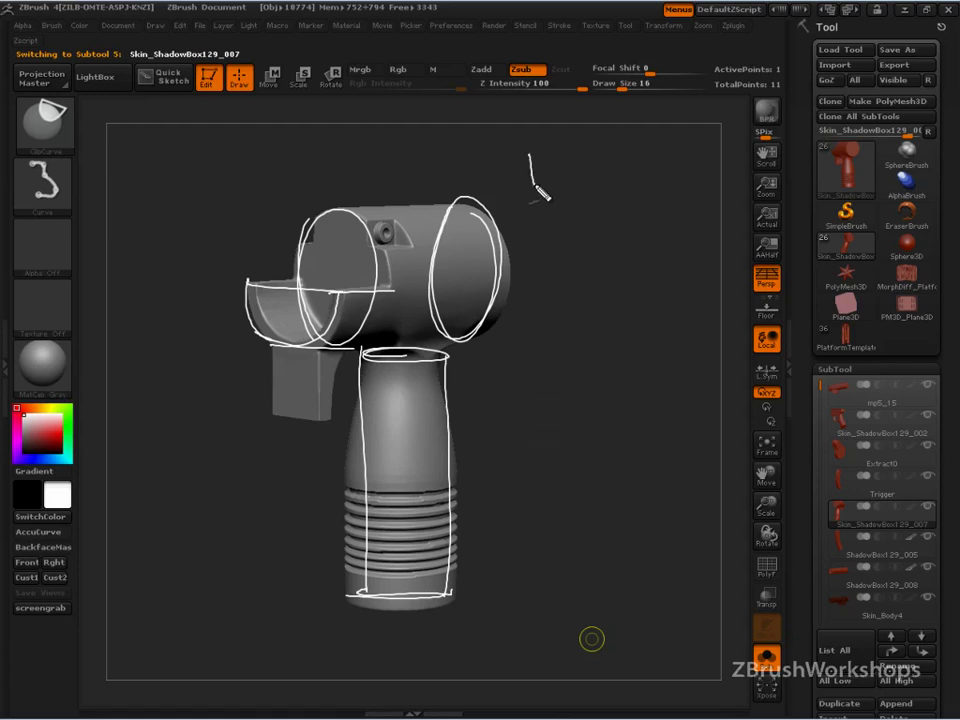
Step: Annotate workflow item 3 as "Remesh" and item 4 as "Project All" beside the foregrip, with circled numbers
{"action": "mouse_move", "coordinate": [529, 131]}
{"action": "left_mouse_down"}
{"action": "mouse_move", "coordinate": [572, 181]}
{"action": "mouse_move", "coordinate": [676, 150]}
{"action": "left_mouse_up"}
{"action": "mouse_move", "coordinate": [462, 128]}
{"action": "left_mouse_down"}
{"action": "mouse_move", "coordinate": [464, 146]}
{"action": "mouse_move", "coordinate": [480, 124]}
{"action": "left_mouse_up"}
{"action": "mouse_move", "coordinate": [540, 215]}
{"action": "left_mouse_down"}
{"action": "mouse_move", "coordinate": [545, 285]}
{"action": "mouse_move", "coordinate": [527, 218]}
{"action": "left_mouse_up"}
{"action": "mouse_move", "coordinate": [532, 378]}
{"action": "left_mouse_down"}
{"action": "mouse_move", "coordinate": [535, 345]}
{"action": "mouse_move", "coordinate": [612, 325]}
{"action": "mouse_move", "coordinate": [622, 400]}
{"action": "mouse_move", "coordinate": [685, 335]}
{"action": "mouse_move", "coordinate": [718, 318]}
{"action": "left_mouse_up"}
{"action": "left_click_drag", "start_coordinate": [563, 465], "coordinate": [597, 462]}
{"action": "left_click_drag", "start_coordinate": [626, 398], "coordinate": [628, 468]}
{"action": "left_click_drag", "start_coordinate": [640, 395], "coordinate": [650, 470]}
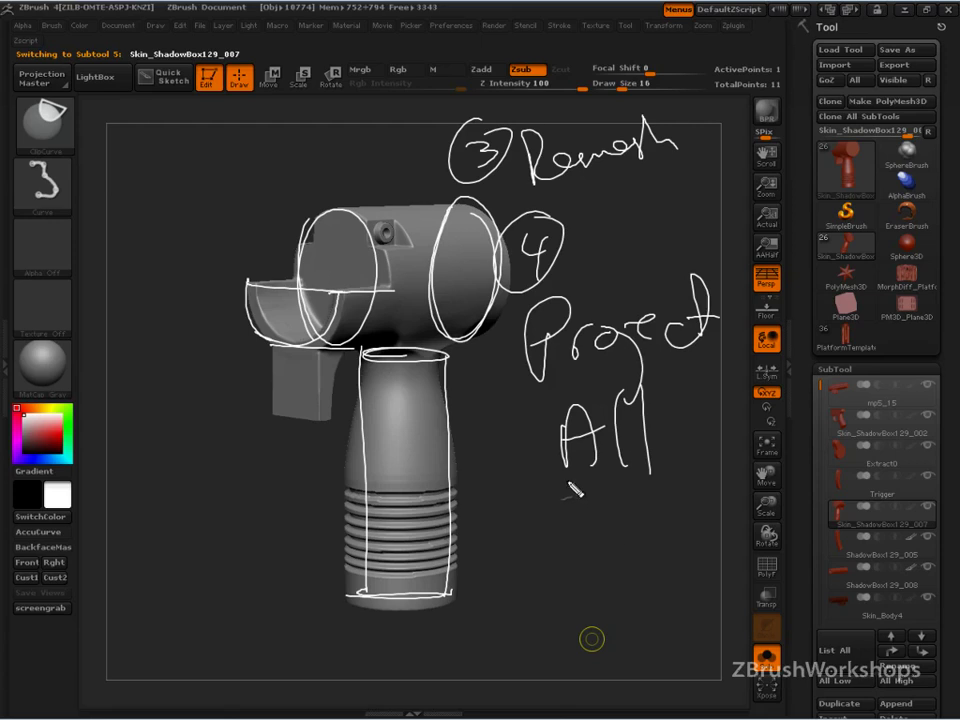
Step: Add a circled number 5 and the word "Brush" as the fifth workflow item below the Project All note
{"action": "left_click_drag", "start_coordinate": [506, 483], "coordinate": [484, 545]}
{"action": "mouse_move", "coordinate": [489, 606]}
{"action": "left_mouse_down"}
{"action": "mouse_move", "coordinate": [565, 582]}
{"action": "mouse_move", "coordinate": [716, 598]}
{"action": "left_mouse_up"}
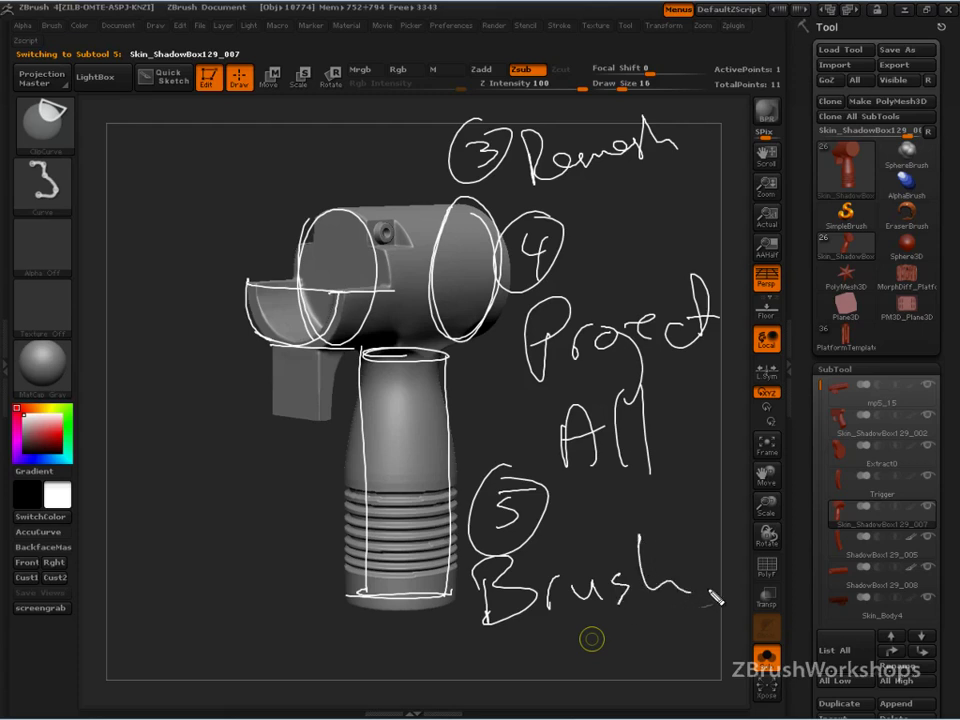